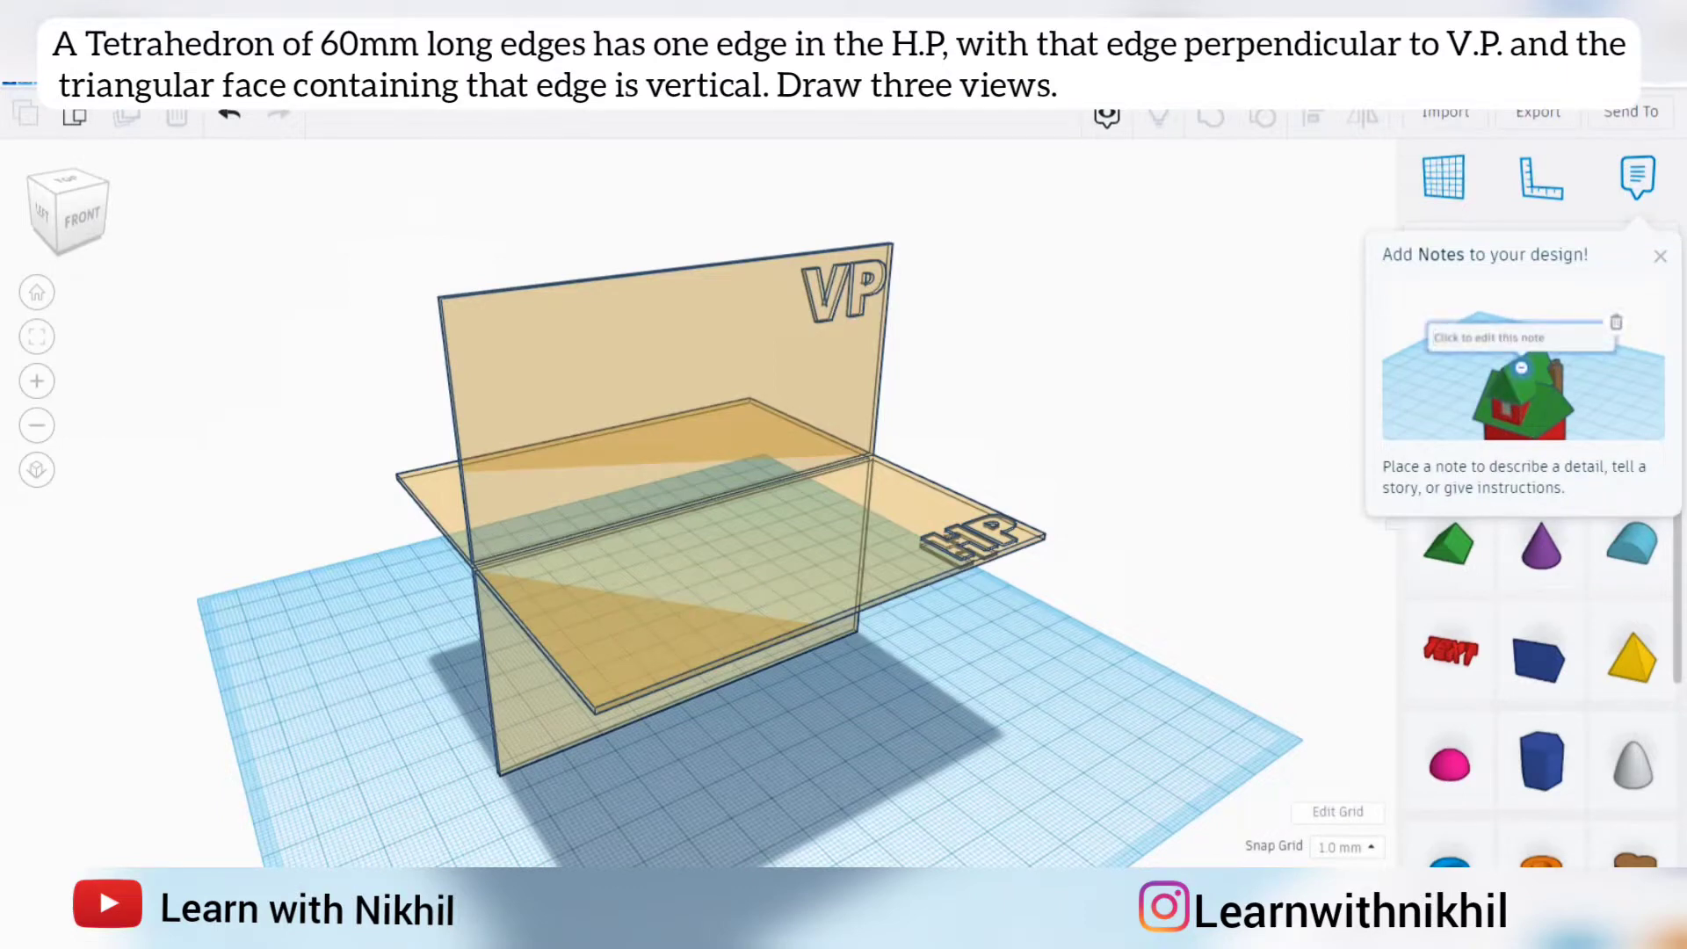
- Add a yellow pyramid and raise it 48 mm above the workplane
{"action": "left_click_drag", "start_coordinate": [1632, 660], "coordinate": [767, 633]}
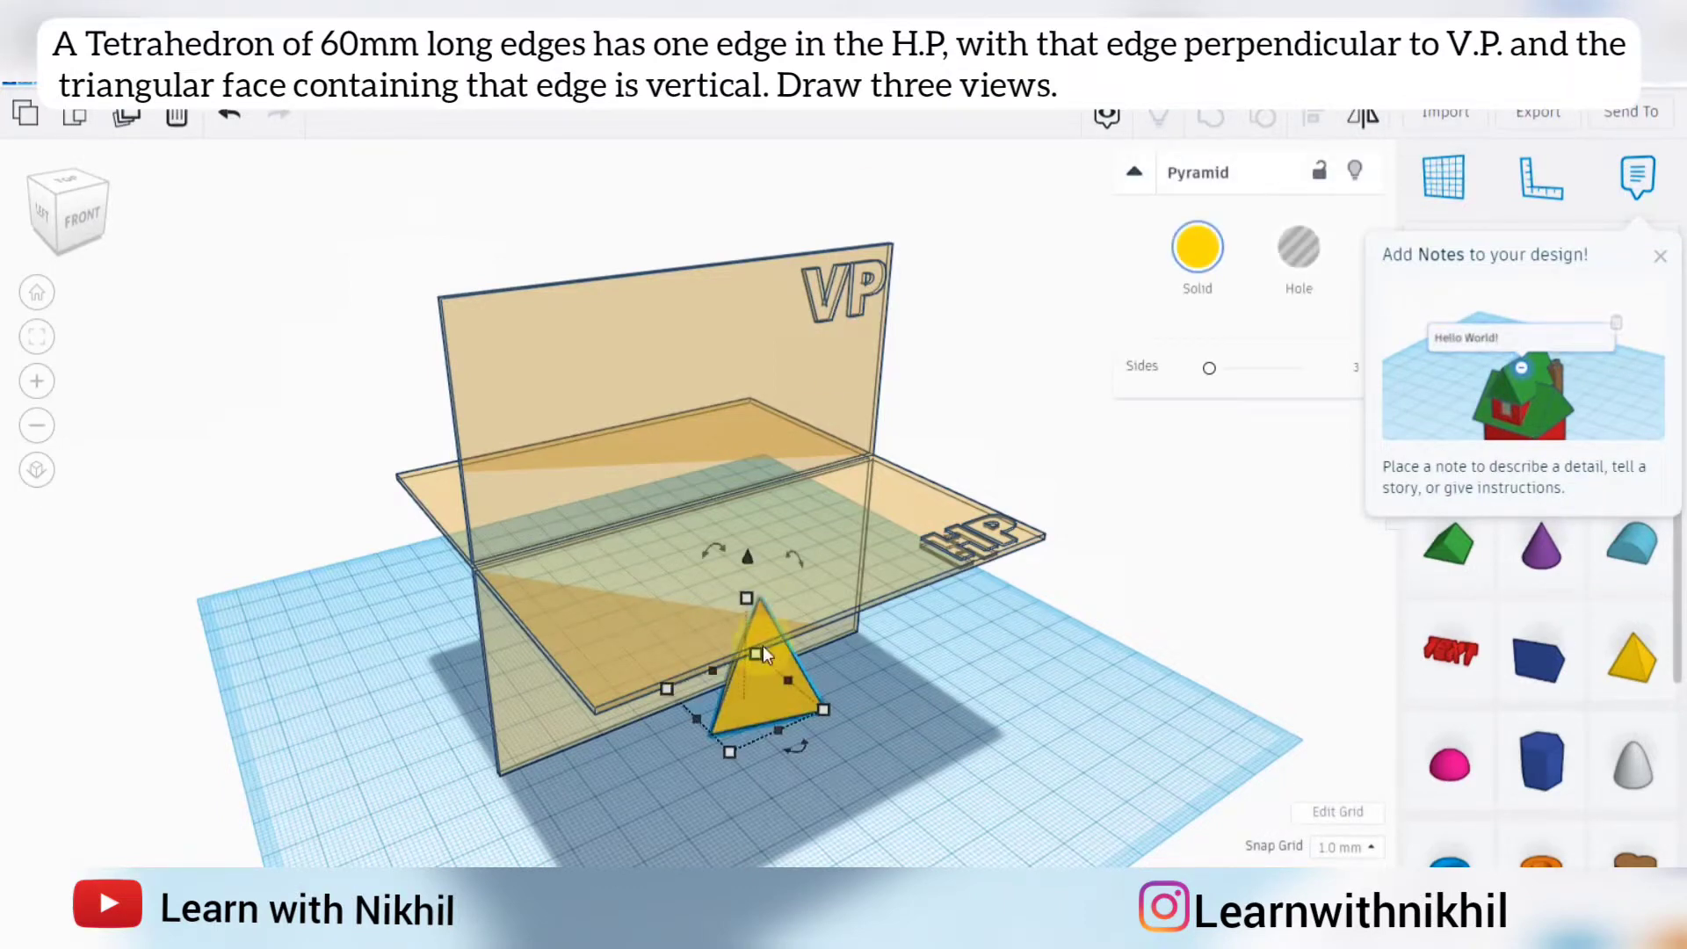
{"action": "left_click_drag", "start_coordinate": [749, 549], "coordinate": [757, 332]}
{"action": "left_click", "coordinate": [911, 471]}
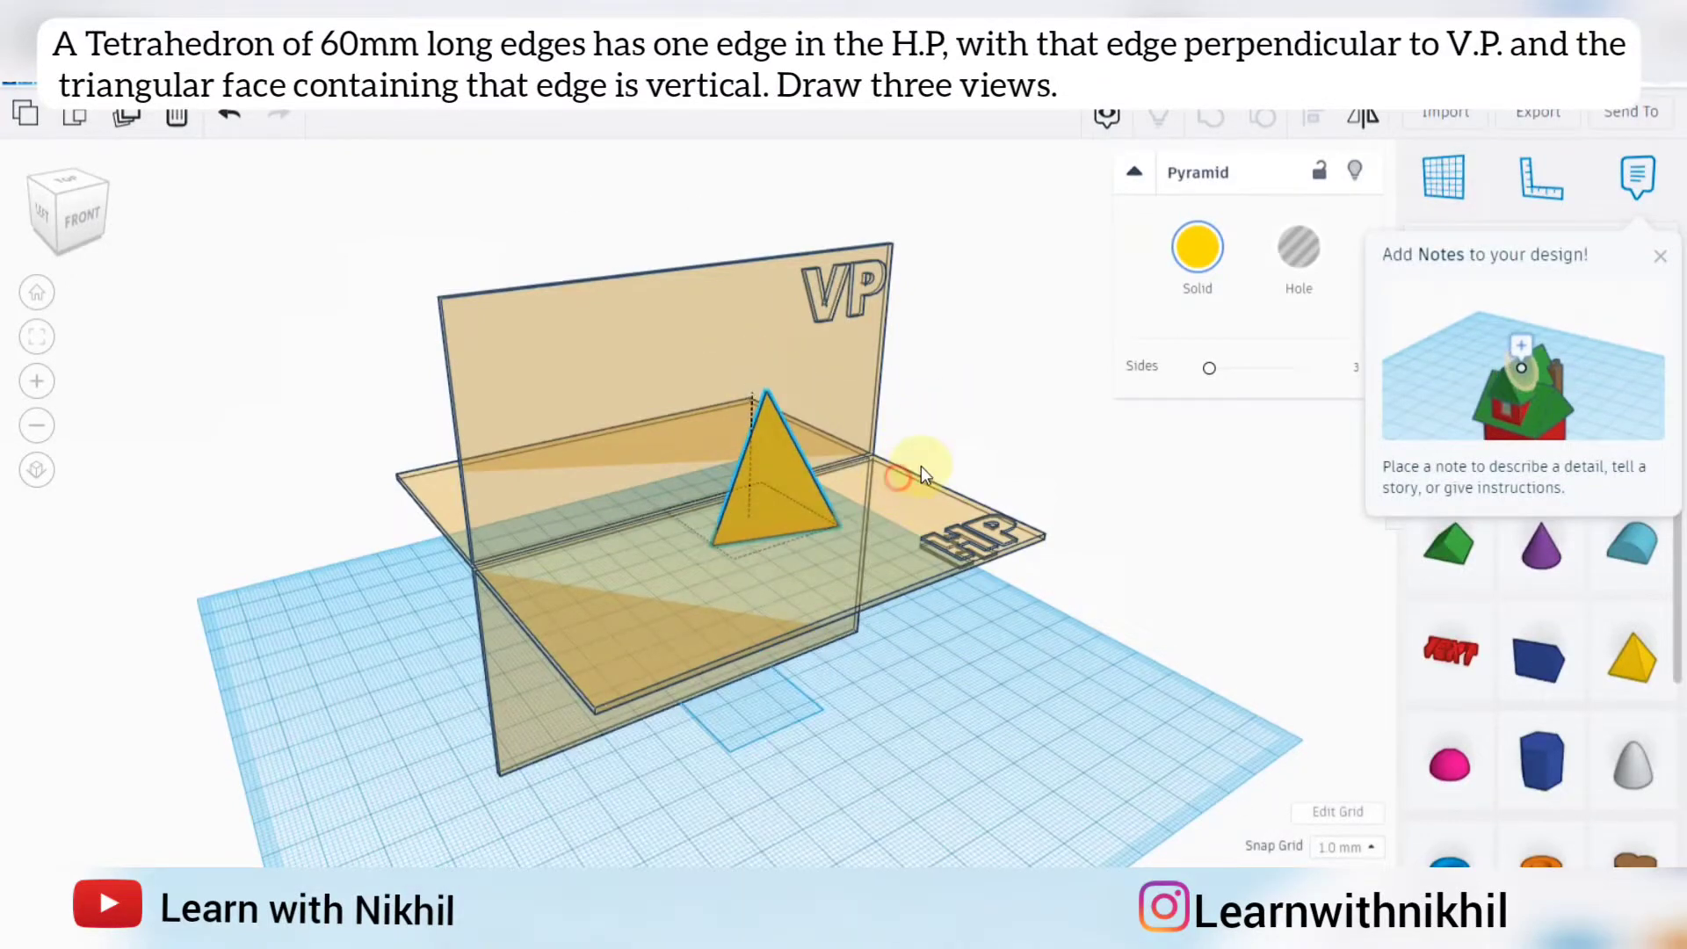
{"action": "left_click", "coordinate": [978, 433]}
{"action": "right_click_drag", "start_coordinate": [980, 427], "coordinate": [770, 459]}
- Move the pyramid left and back so it sits over the HP in front of the VP
{"action": "left_click", "coordinate": [747, 424]}
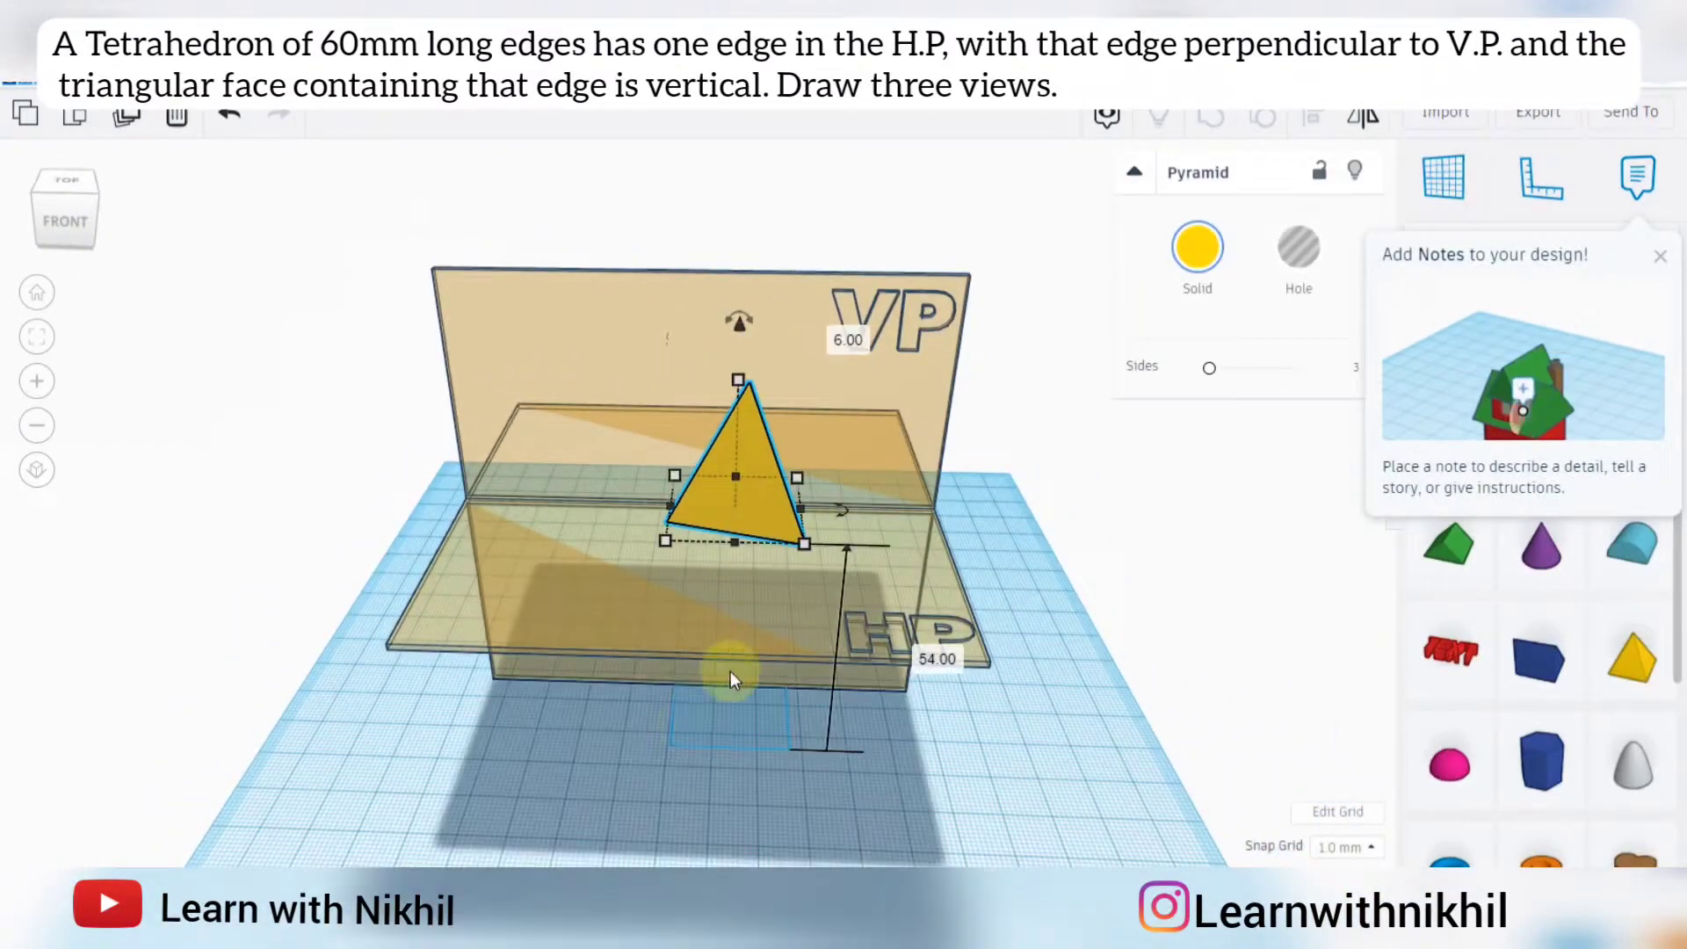
{"action": "right_click_drag", "start_coordinate": [698, 681], "coordinate": [695, 641]}
{"action": "left_click_drag", "start_coordinate": [736, 442], "coordinate": [670, 483]}
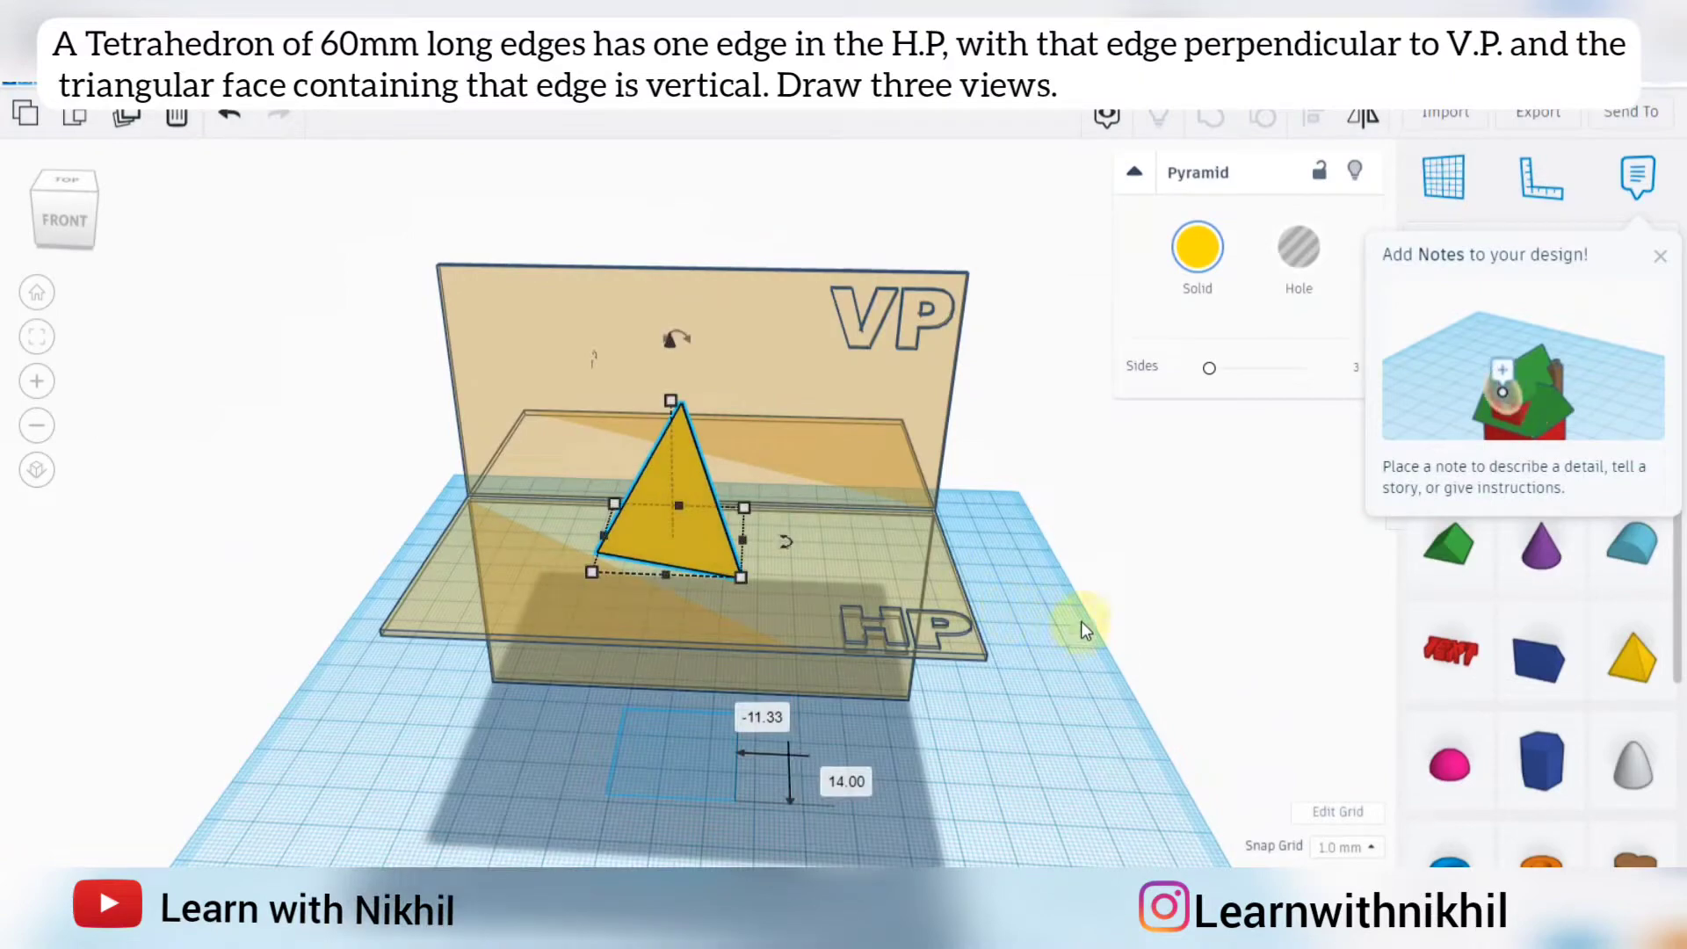
{"action": "right_click_drag", "start_coordinate": [607, 720], "coordinate": [829, 728]}
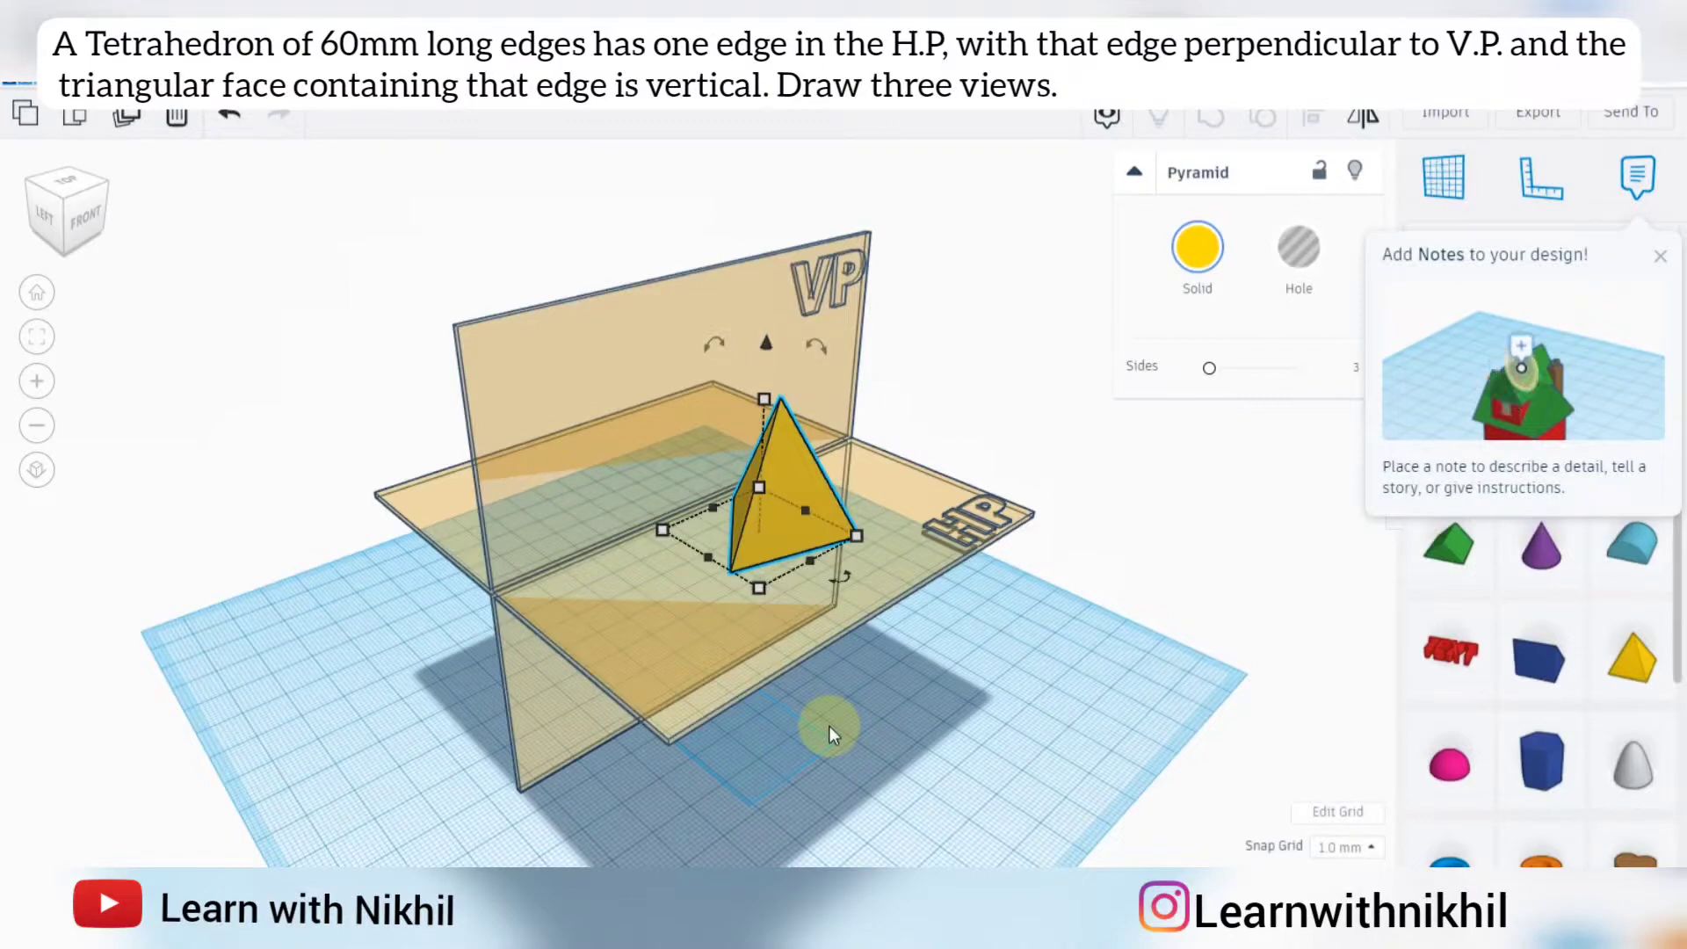
- Shift the pyramid 10 mm to the left
{"action": "right_click_drag", "start_coordinate": [912, 685], "coordinate": [677, 651]}
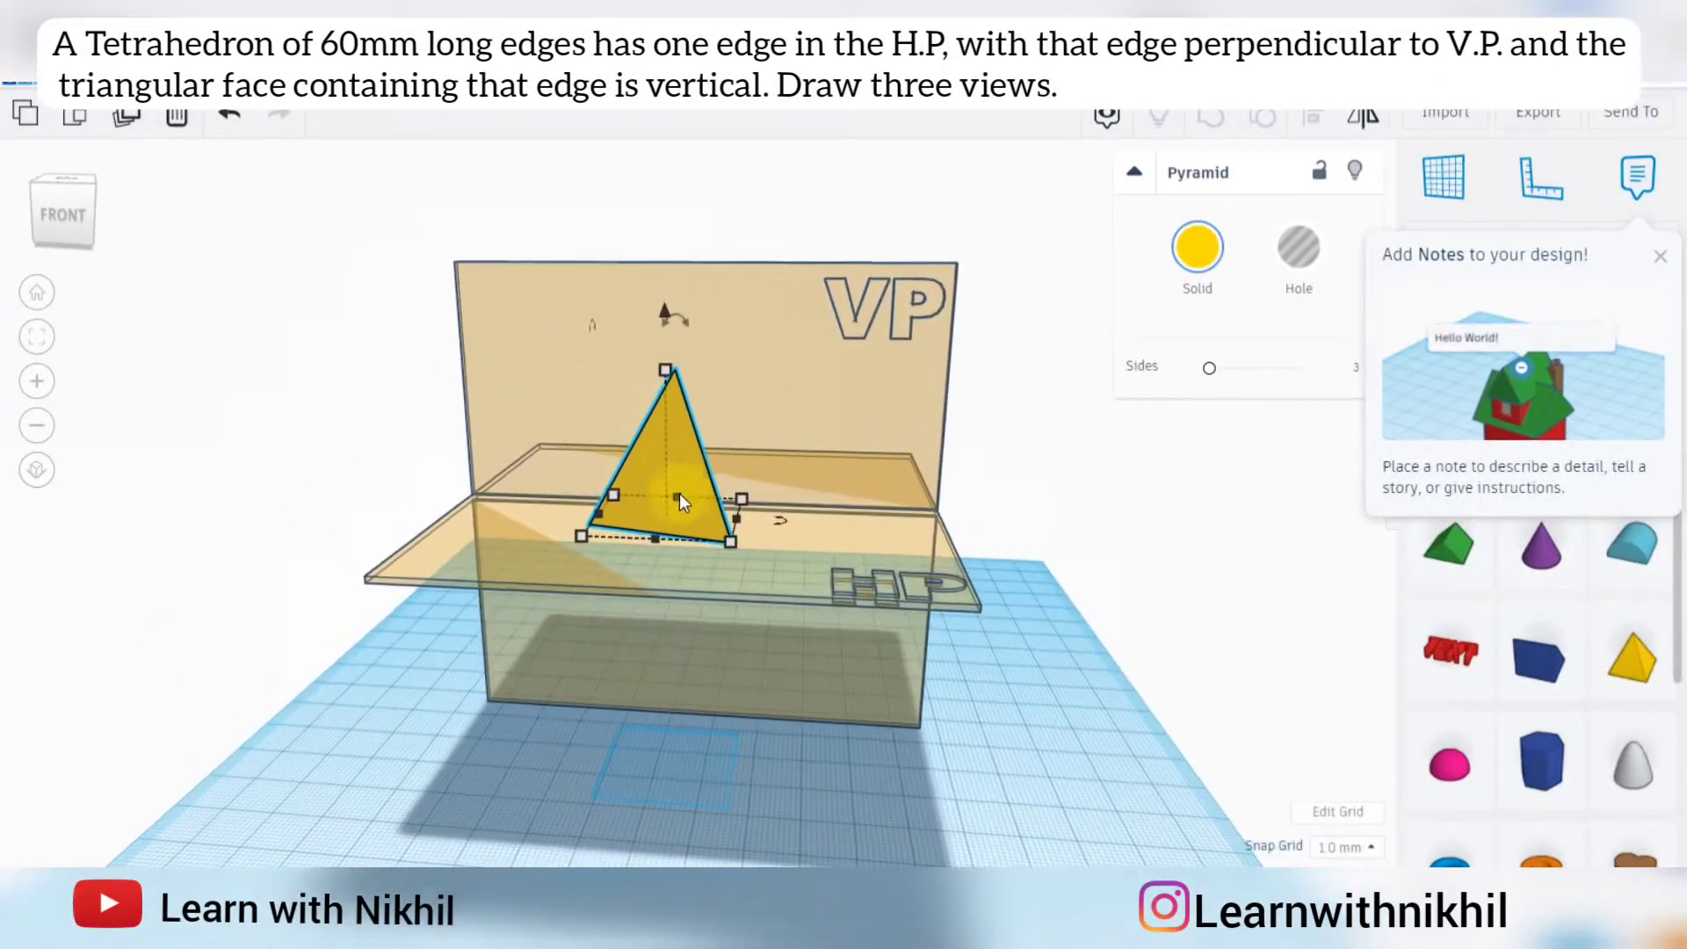
{"action": "left_click_drag", "start_coordinate": [675, 453], "coordinate": [627, 480]}
{"action": "mouse_move", "coordinate": [454, 665]}
{"action": "right_mouse_down"}
{"action": "mouse_move", "coordinate": [864, 651]}
{"action": "mouse_move", "coordinate": [614, 691]}
{"action": "mouse_move", "coordinate": [486, 676]}
{"action": "right_mouse_up"}
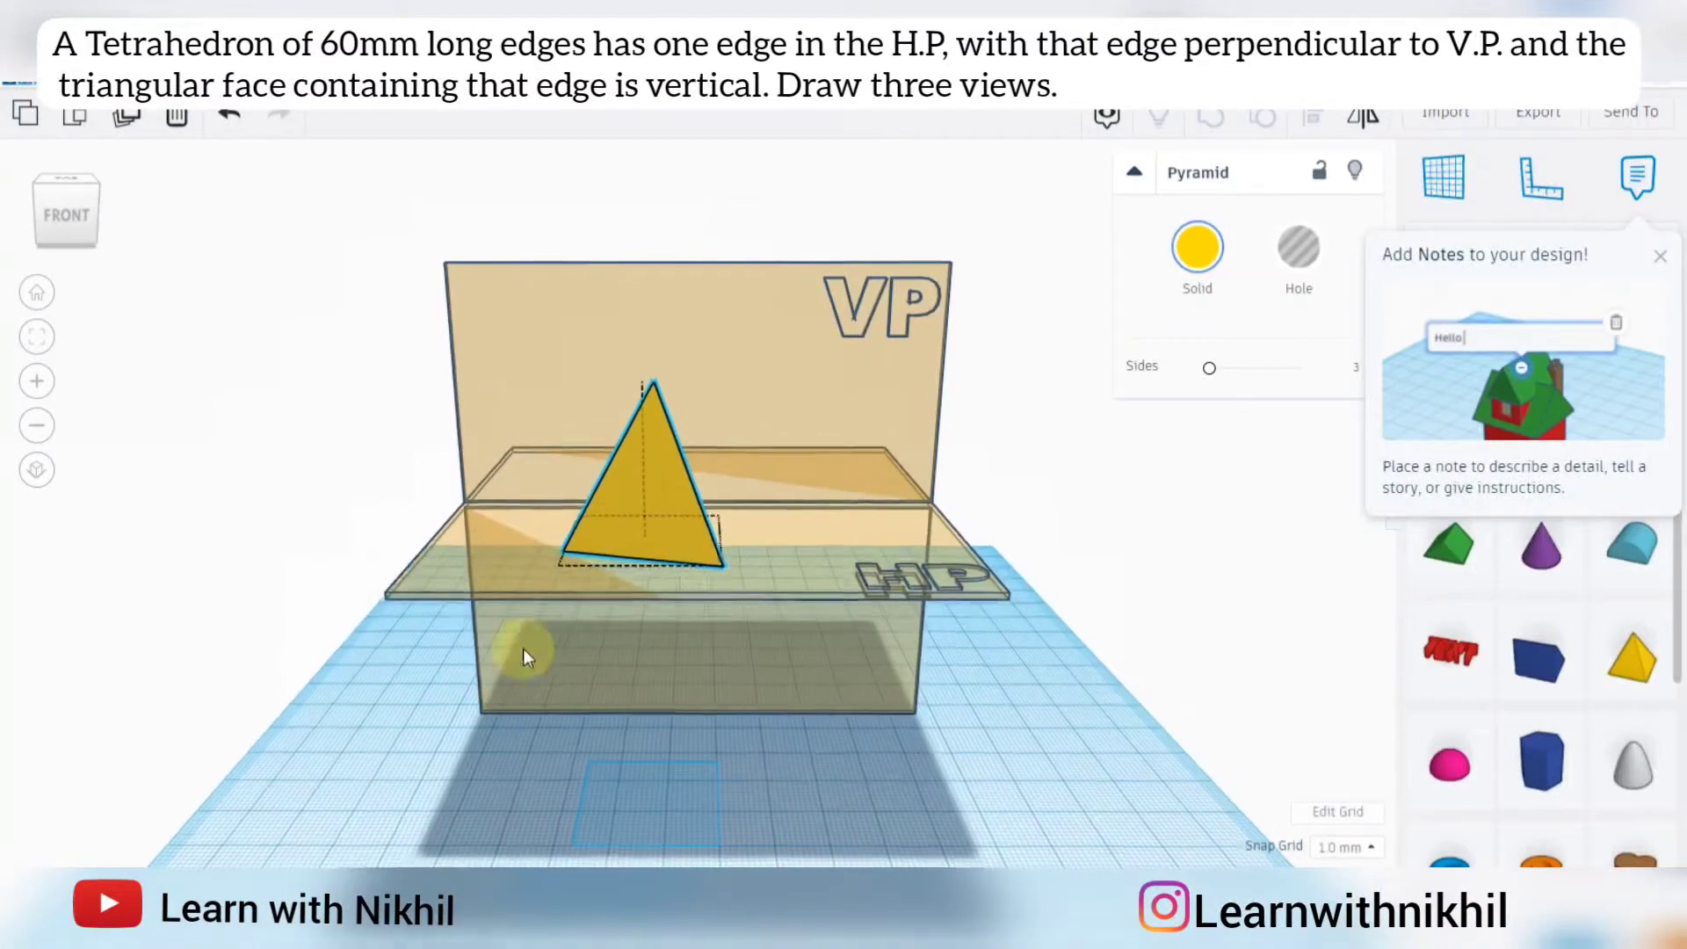
- Rotate the pyramid 14° about its vertical axis and nudge it slightly left
{"action": "left_click", "coordinate": [658, 480]}
{"action": "right_click_drag", "start_coordinate": [633, 646], "coordinate": [635, 821]}
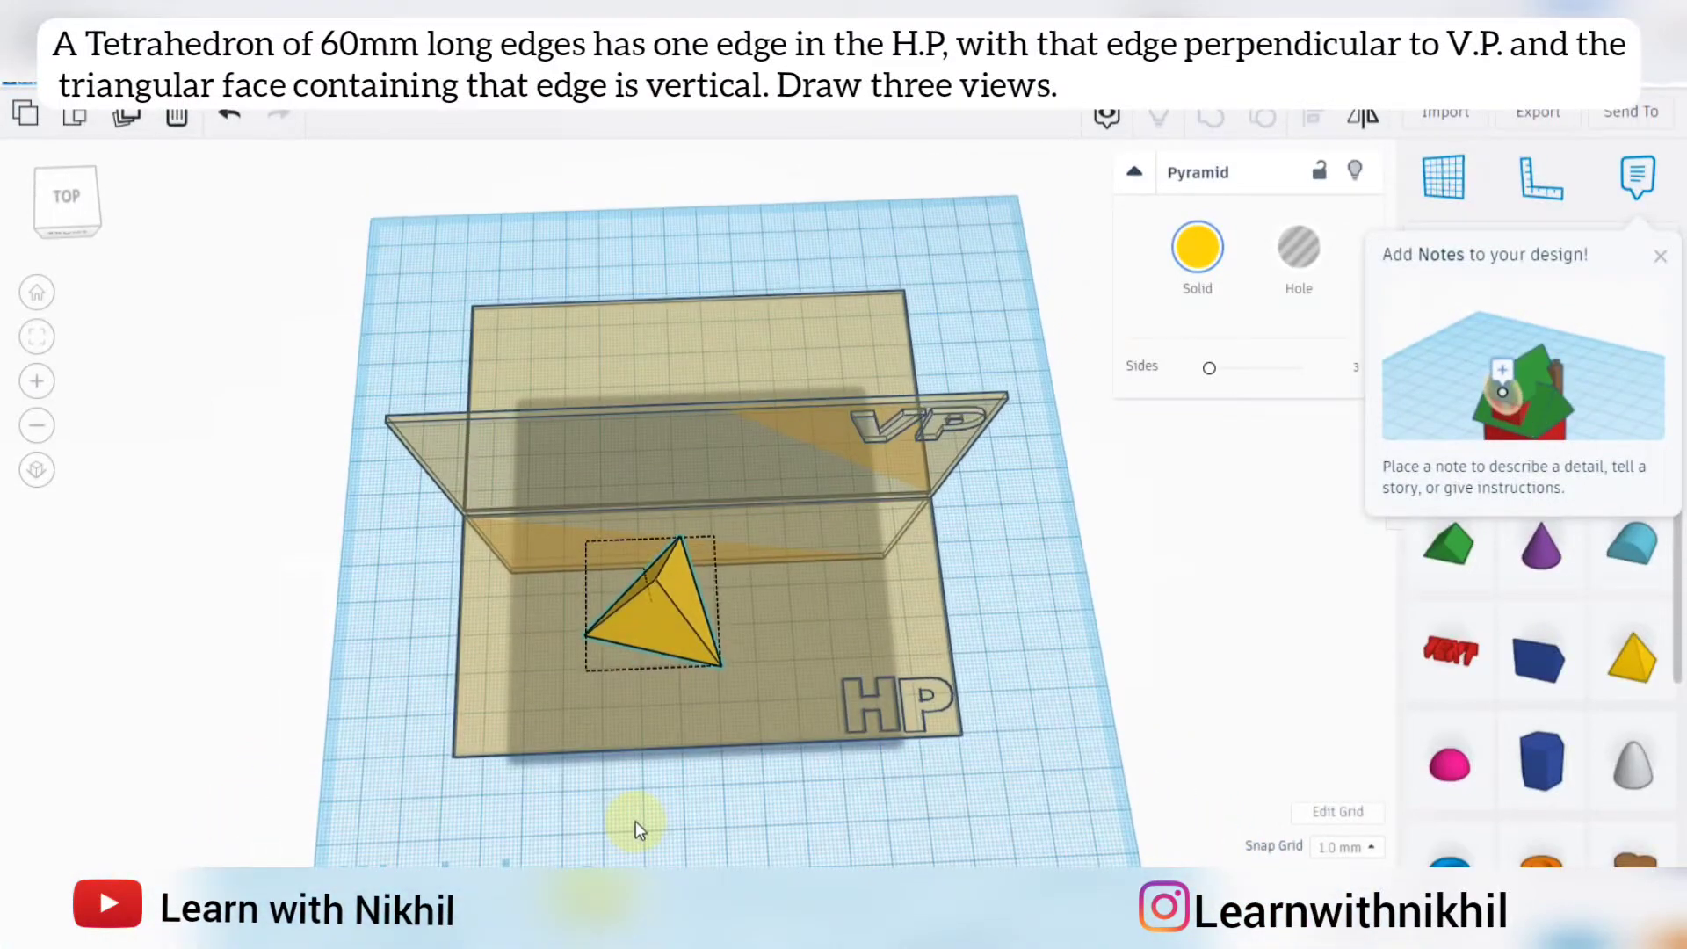
{"action": "left_click_drag", "start_coordinate": [658, 679], "coordinate": [594, 818]}
{"action": "left_click", "coordinate": [760, 803]}
{"action": "mouse_move", "coordinate": [674, 613]}
{"action": "left_mouse_down"}
{"action": "mouse_move", "coordinate": [633, 608]}
{"action": "mouse_move", "coordinate": [648, 615]}
{"action": "left_mouse_up"}
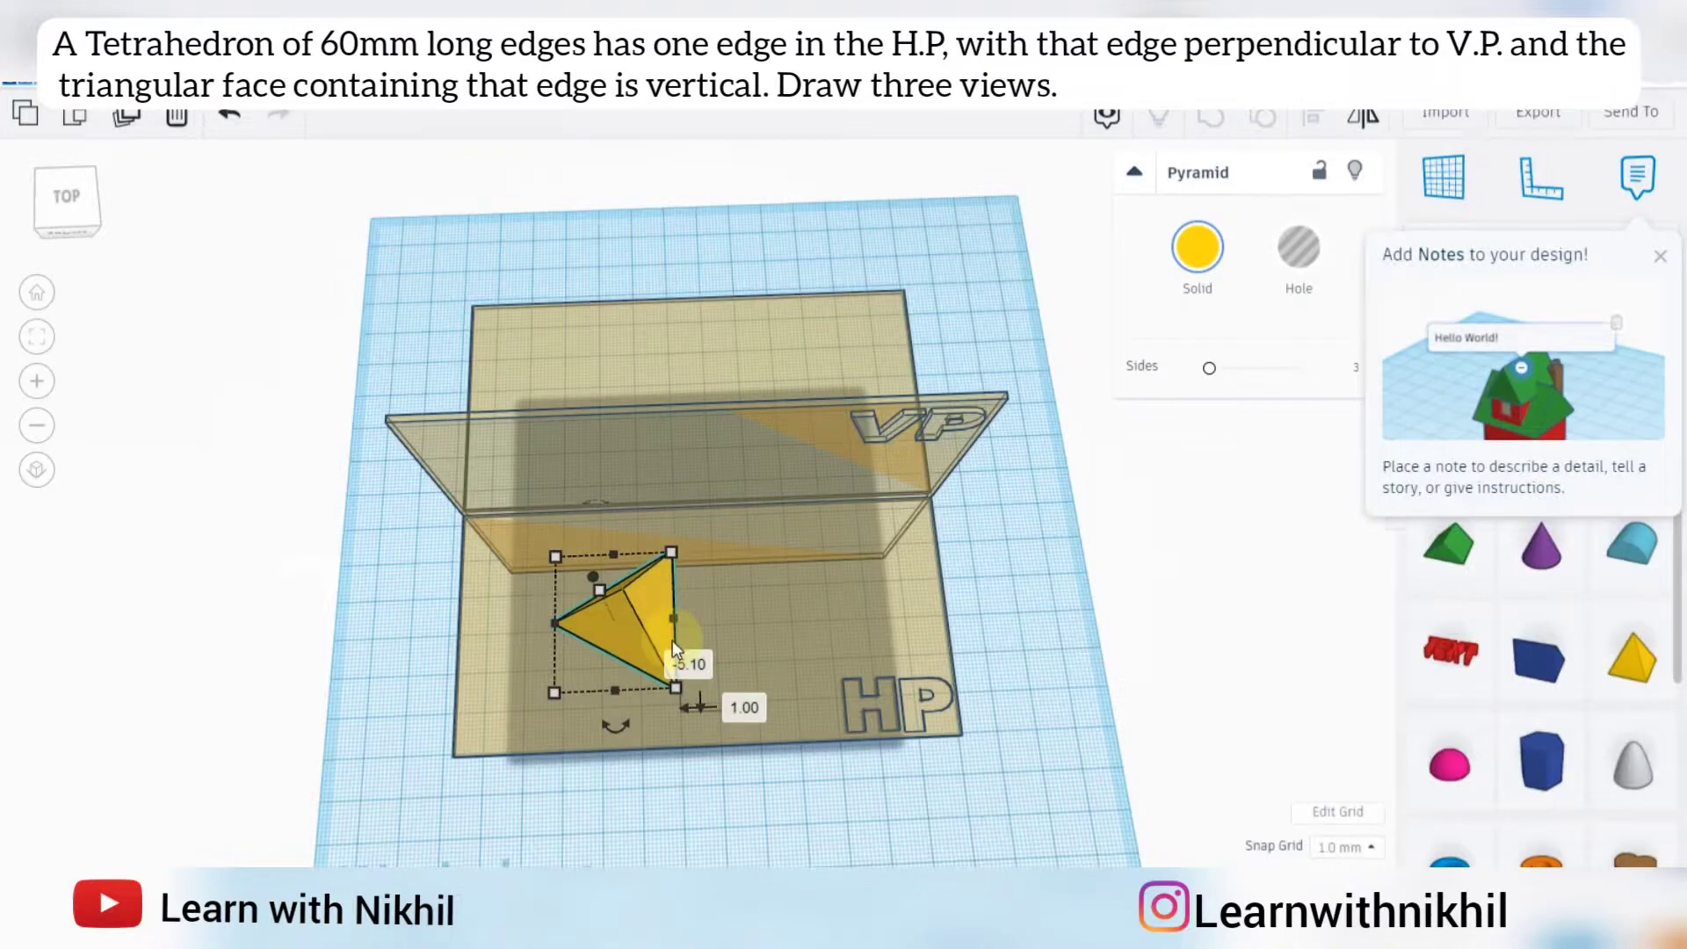
- Show the scene from a slightly elevated front in orthographic projection
{"action": "right_click_drag", "start_coordinate": [561, 708], "coordinate": [577, 569]}
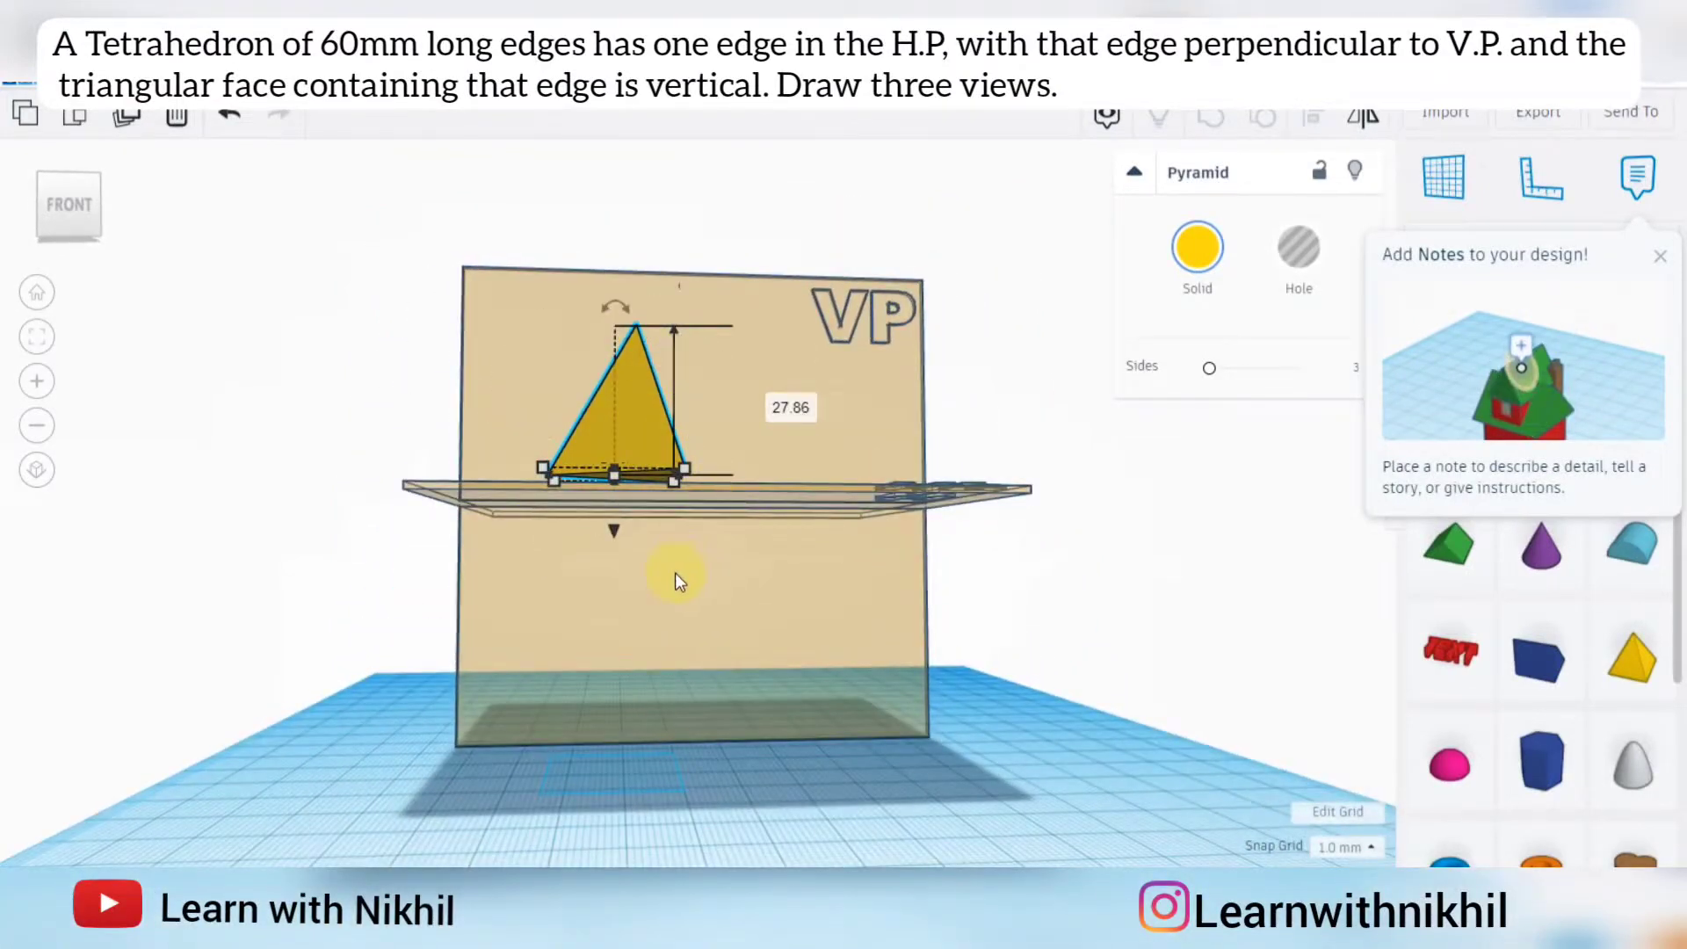
{"action": "right_click_drag", "start_coordinate": [336, 436], "coordinate": [156, 437]}
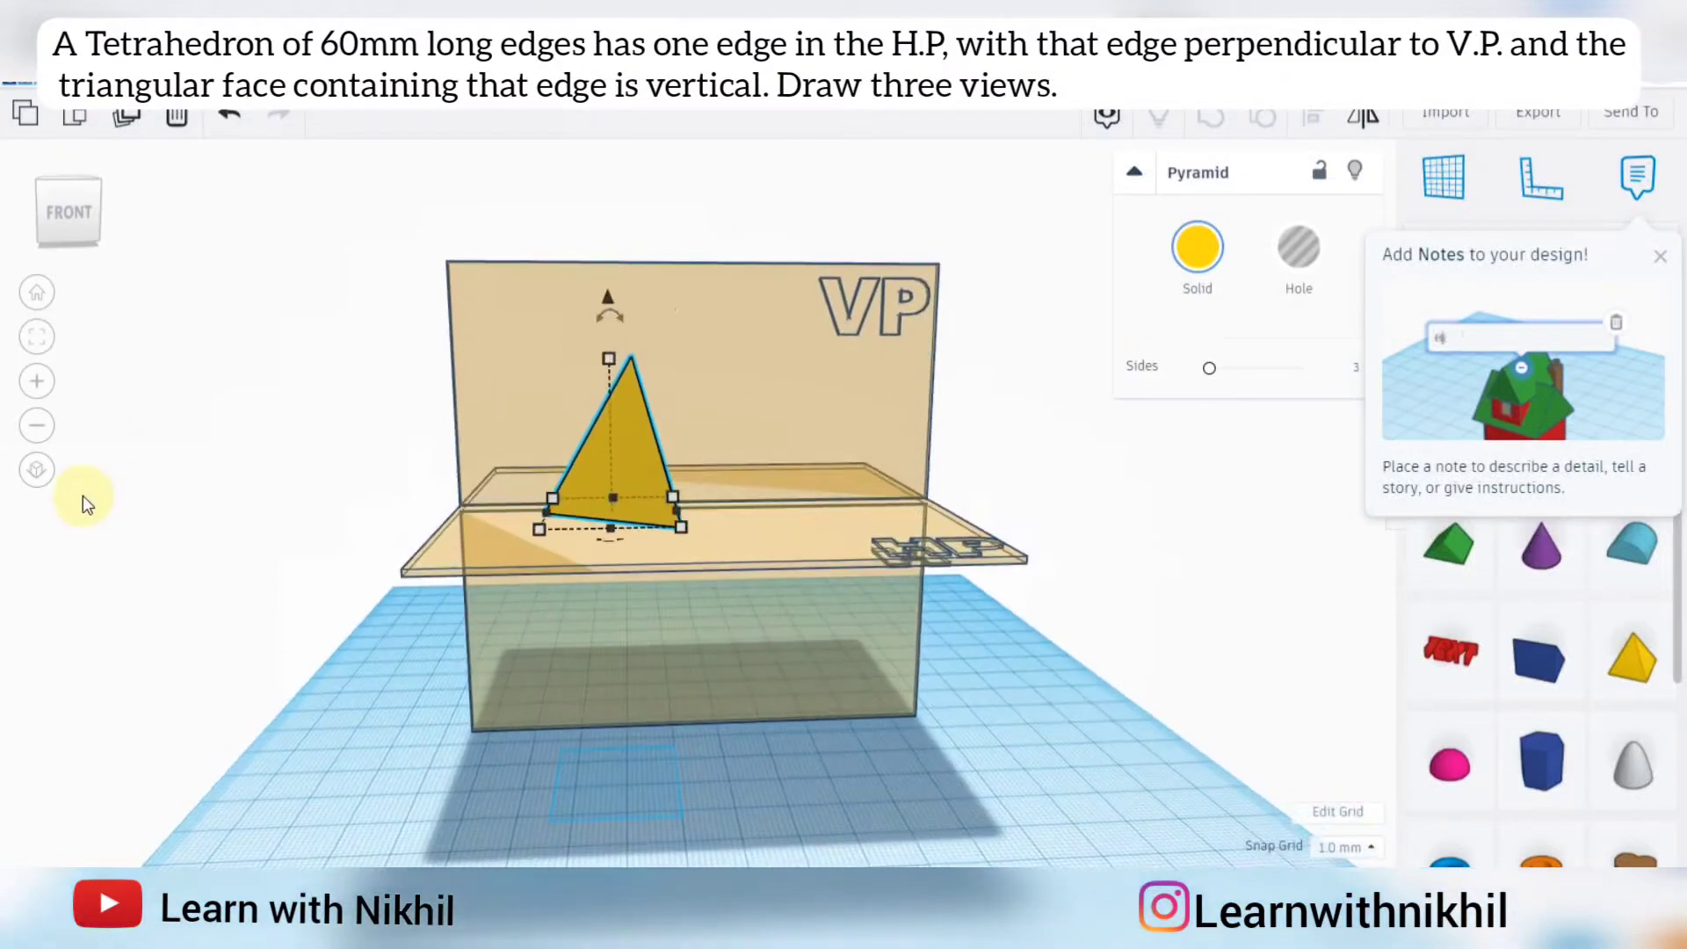
{"action": "left_click", "coordinate": [37, 469]}
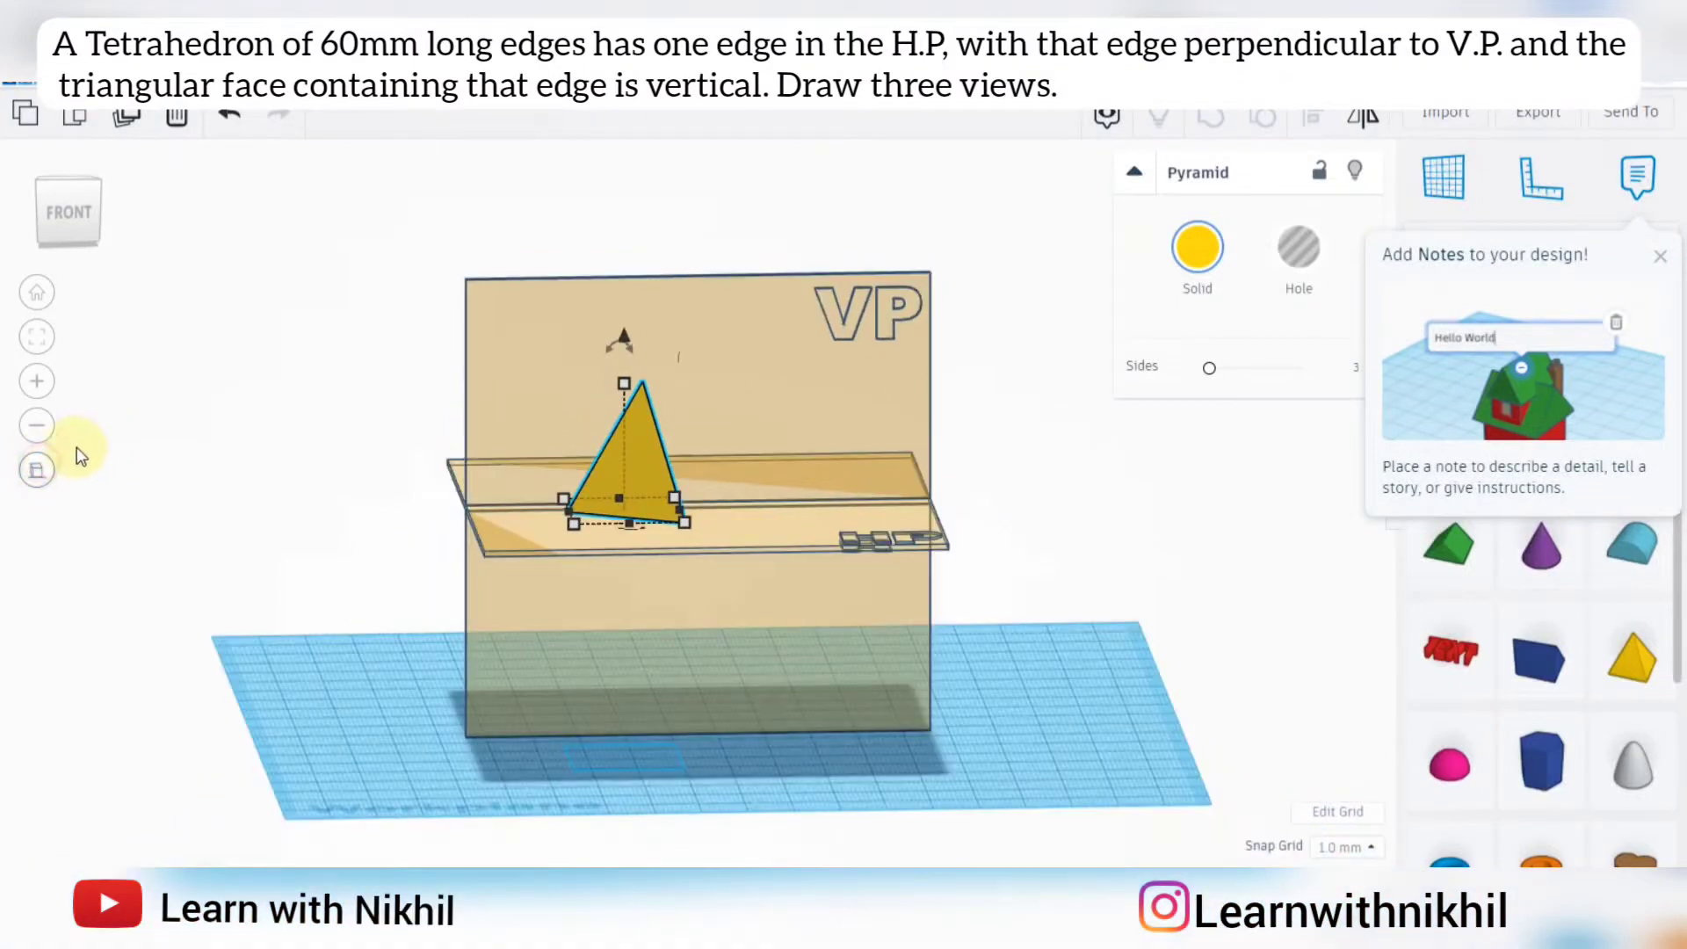
- Check the pyramid in the front, top and front-right side views
{"action": "left_click", "coordinate": [68, 221]}
{"action": "left_click", "coordinate": [178, 478]}
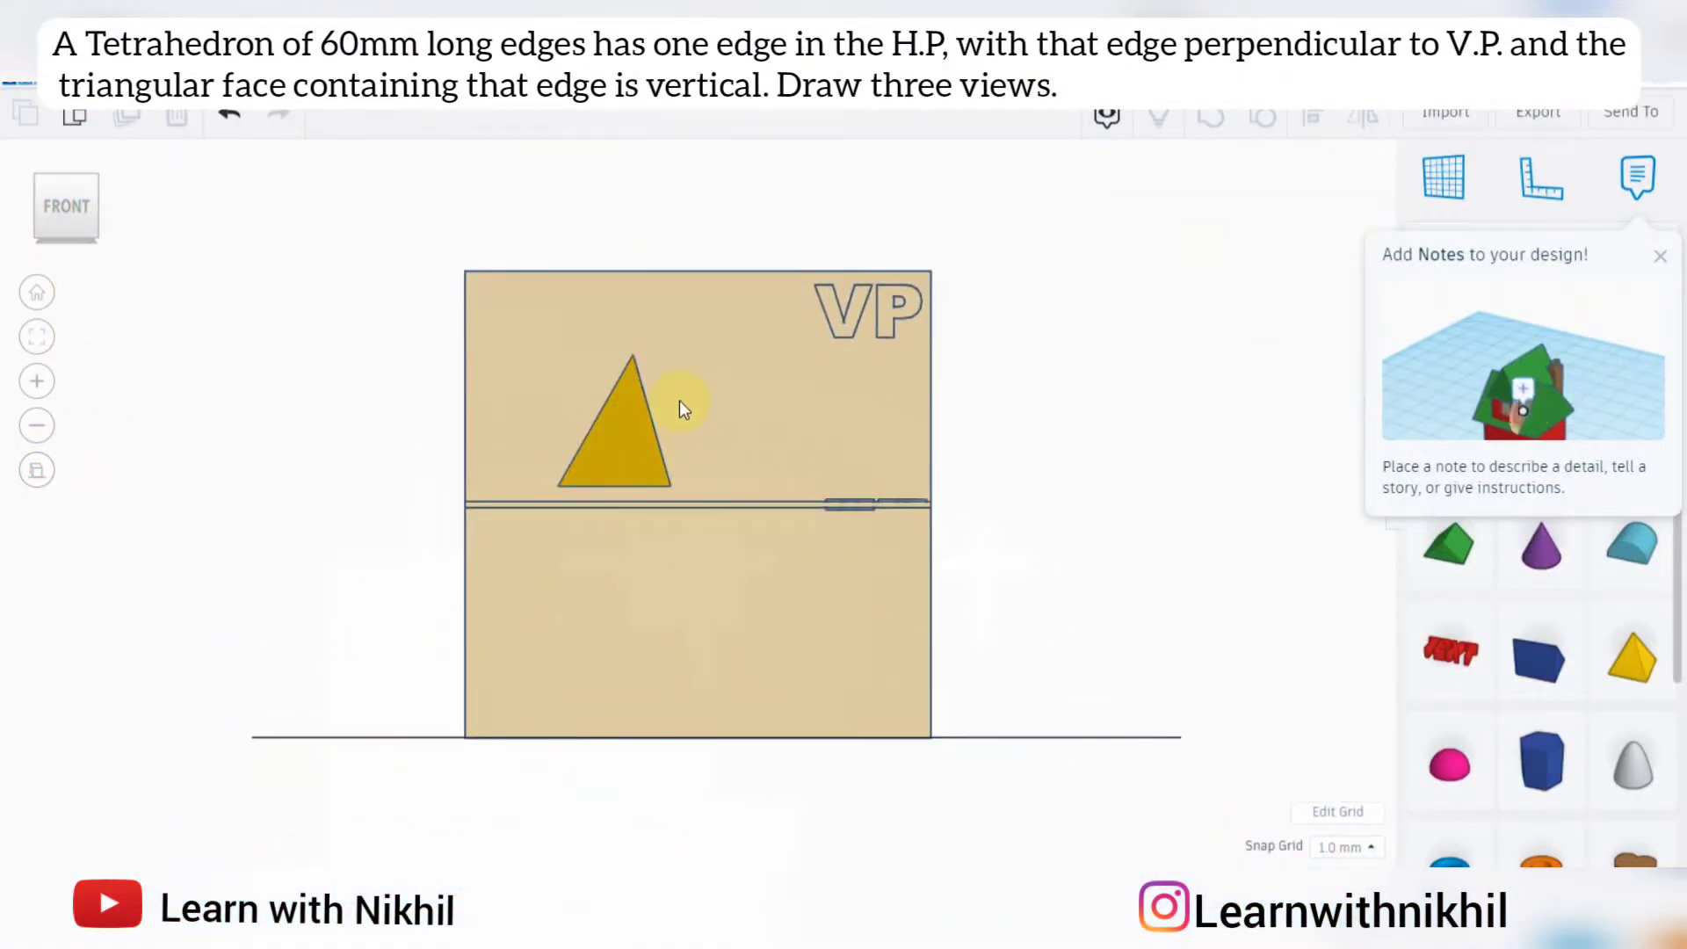
{"action": "right_click_drag", "start_coordinate": [363, 275], "coordinate": [358, 578]}
{"action": "left_click", "coordinate": [67, 207]}
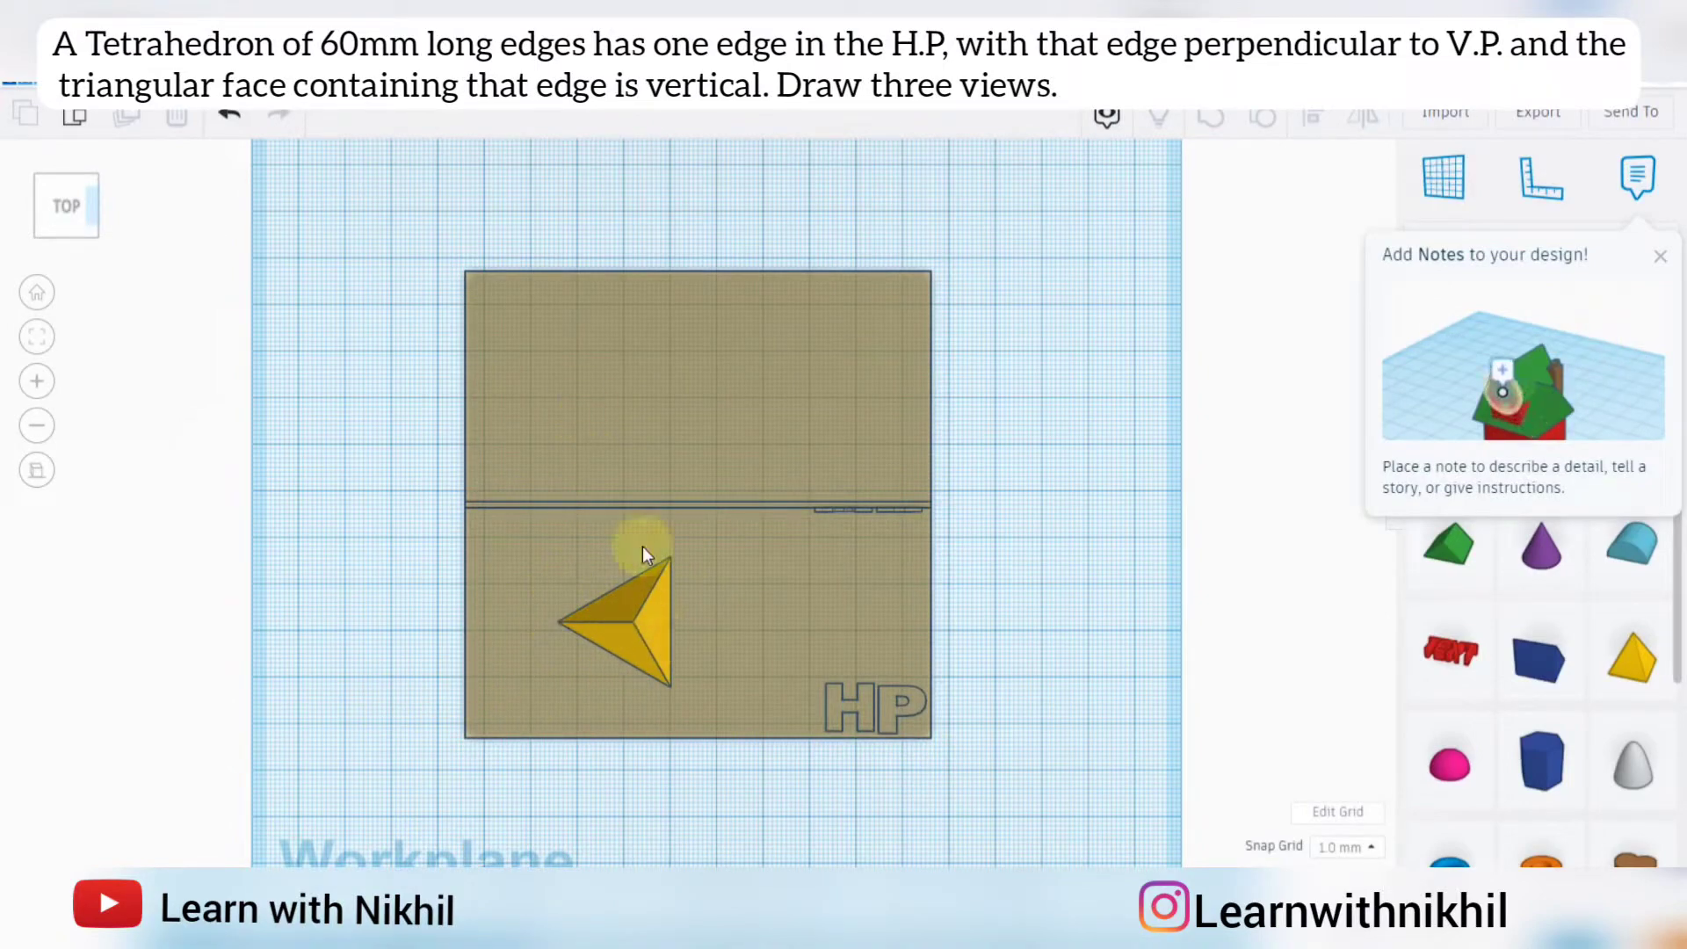
{"action": "right_click_drag", "start_coordinate": [415, 705], "coordinate": [410, 474]}
{"action": "left_click", "coordinate": [90, 207]}
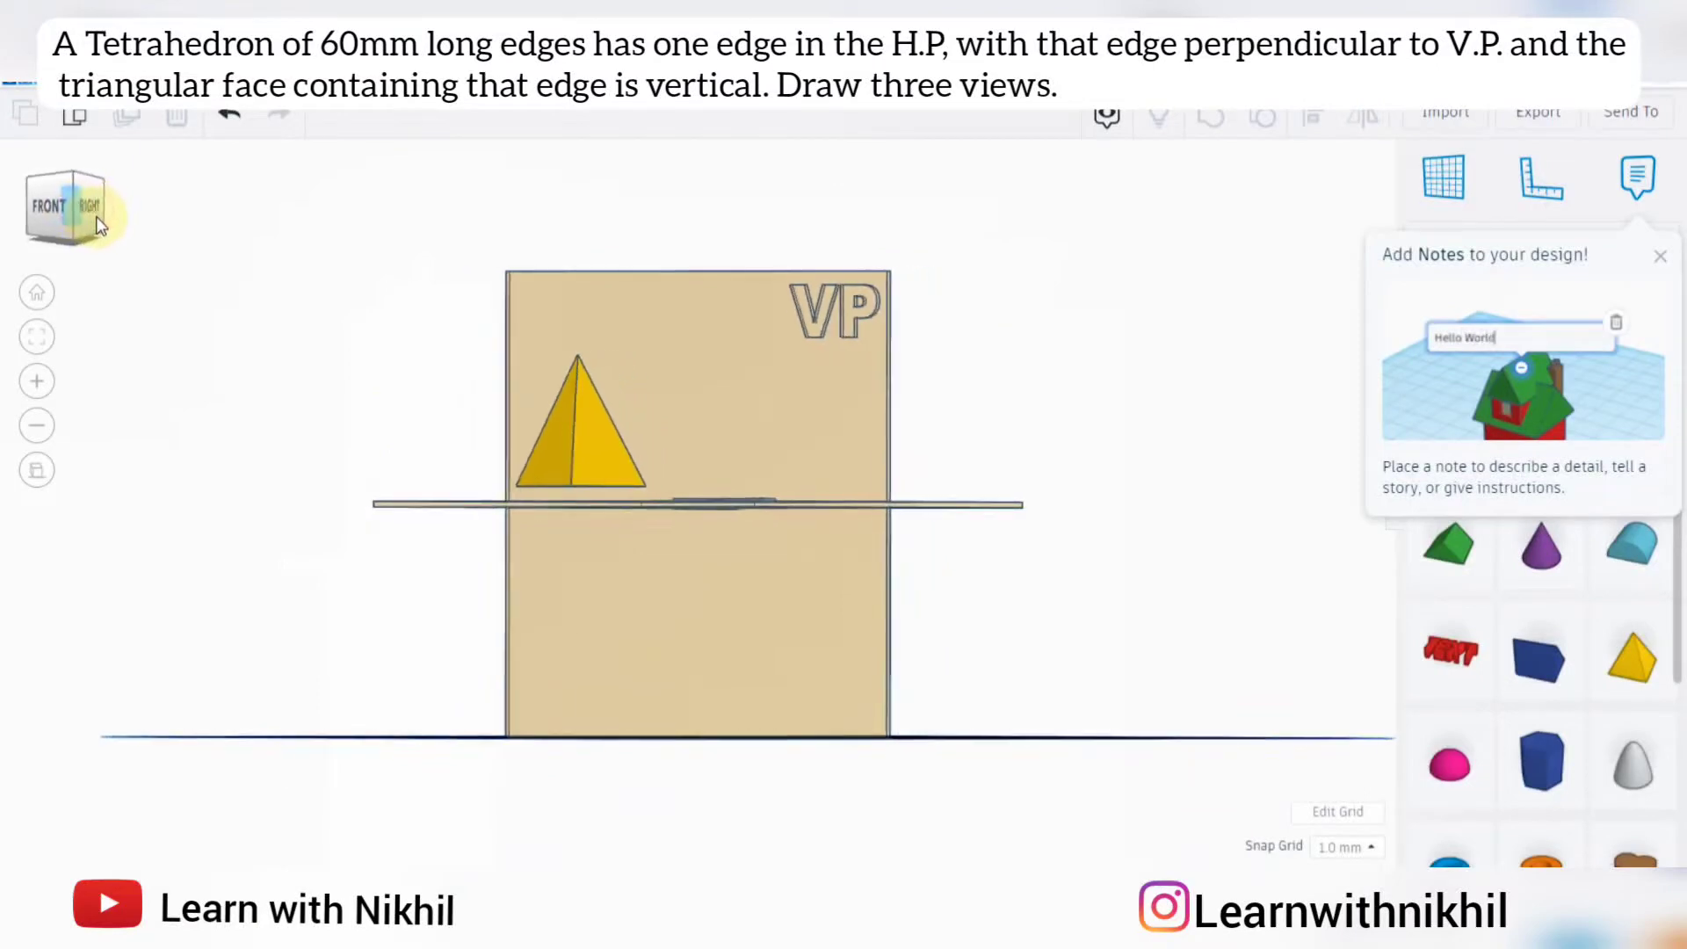
{"action": "left_click", "coordinate": [49, 205]}
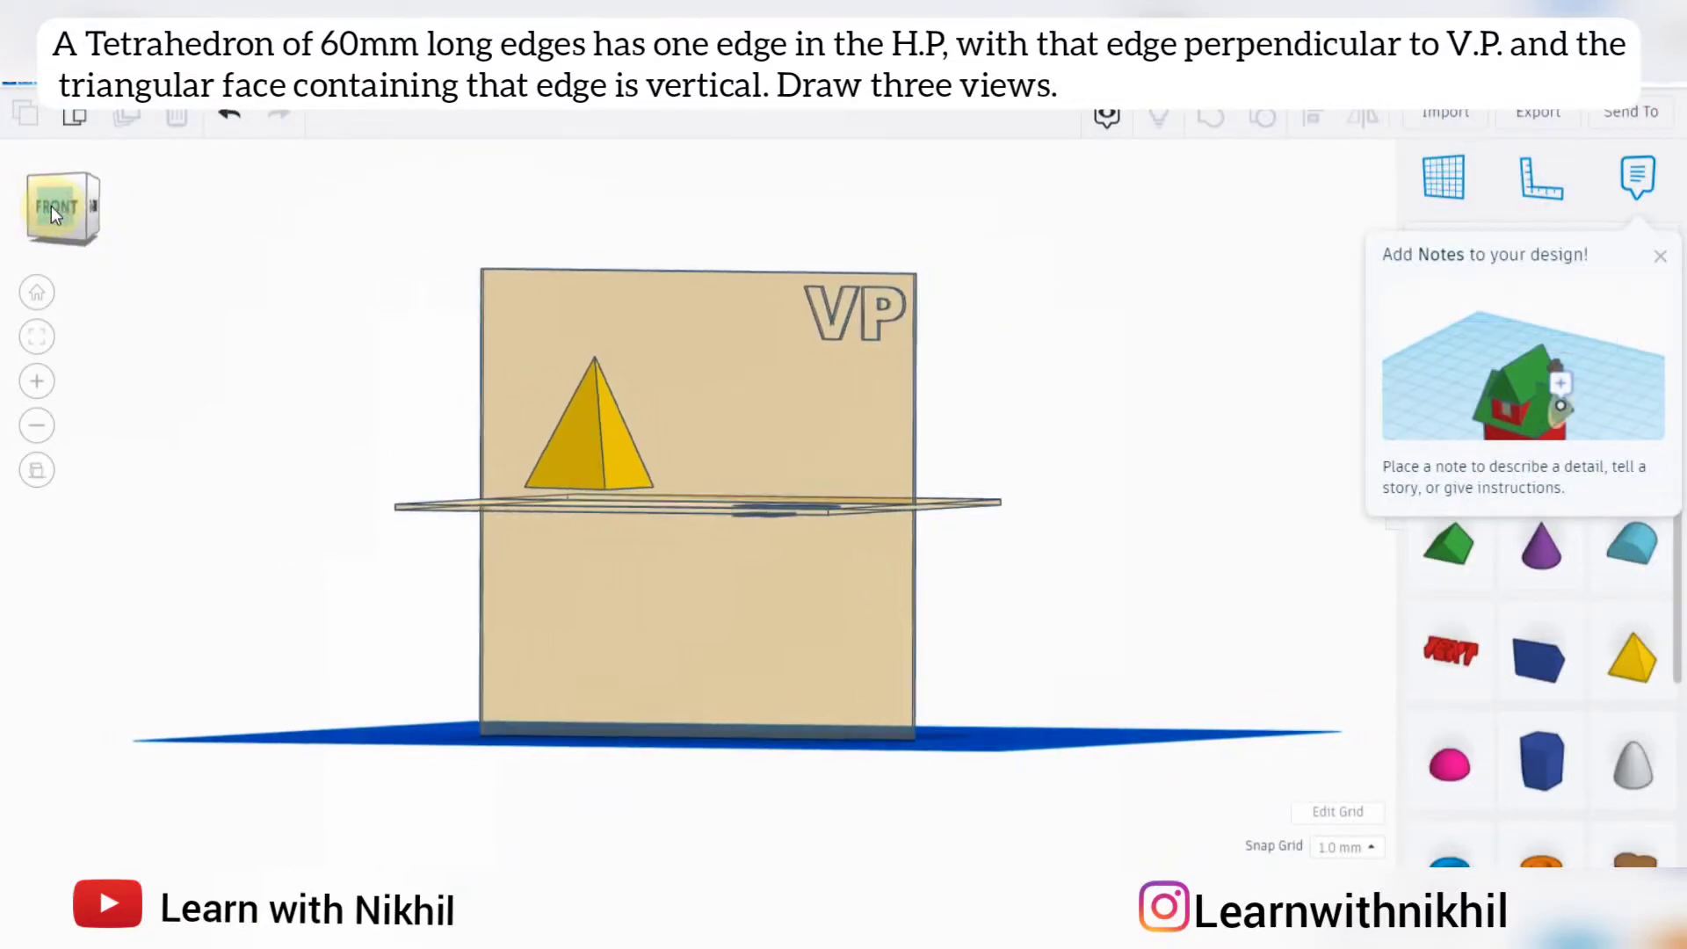
- Lower the pyramid 2 mm so its base rests on the HP
{"action": "left_click", "coordinate": [628, 435]}
{"action": "left_click_drag", "start_coordinate": [616, 536], "coordinate": [614, 543]}
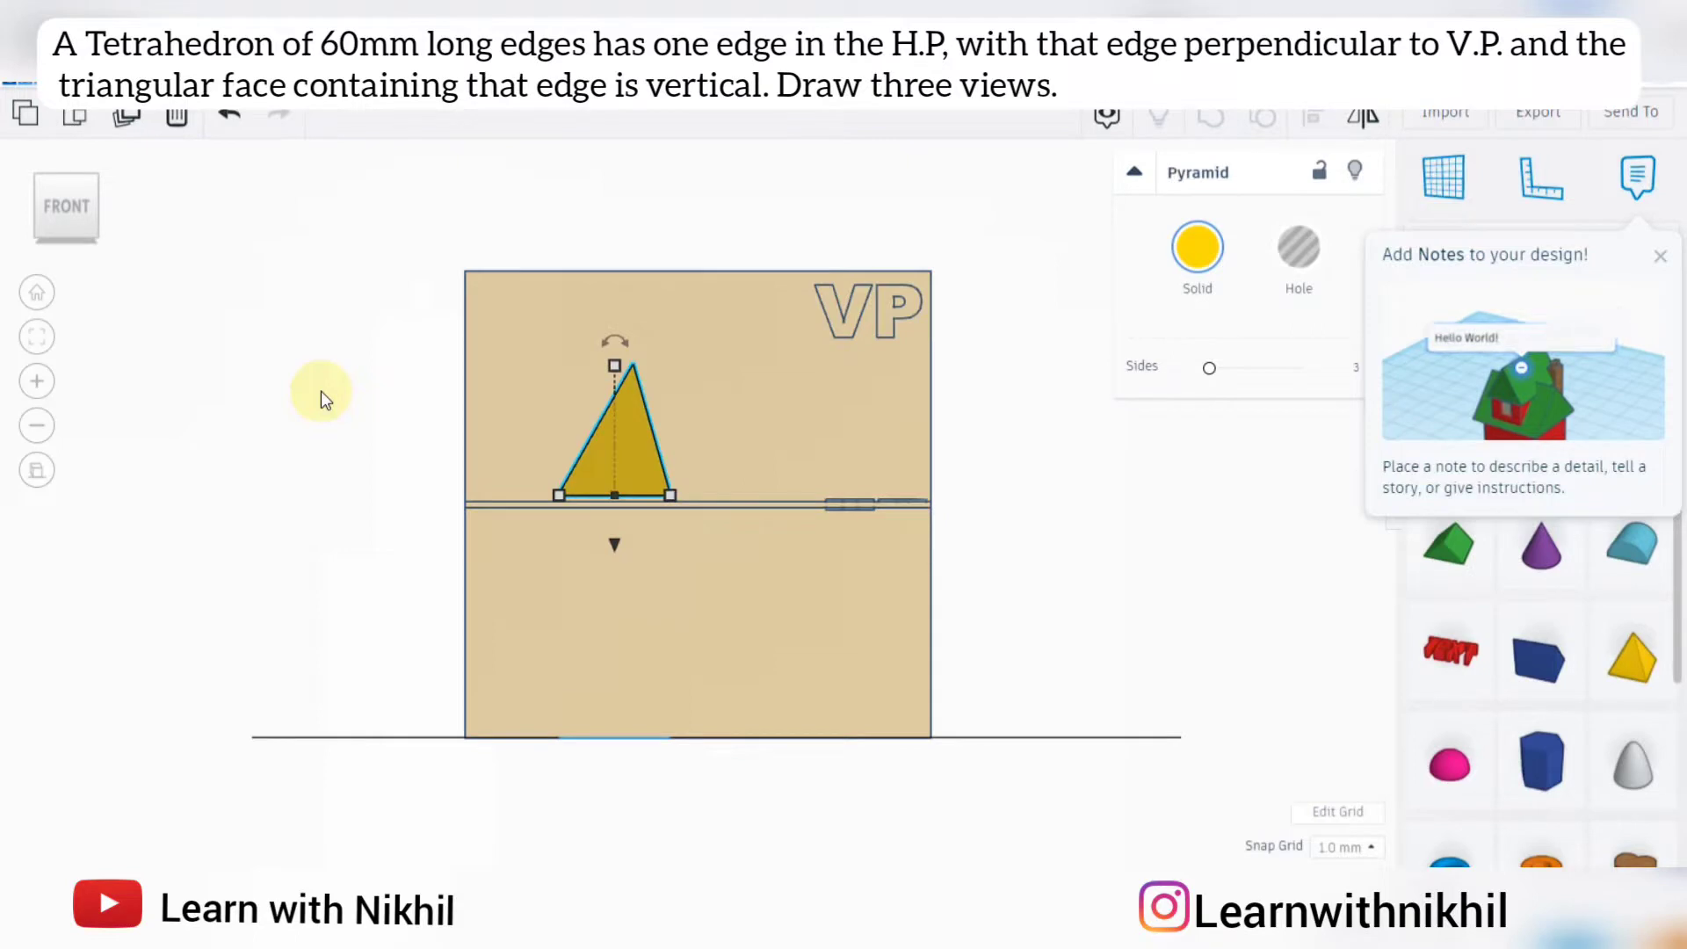
{"action": "right_click_drag", "start_coordinate": [152, 421], "coordinate": [649, 692]}
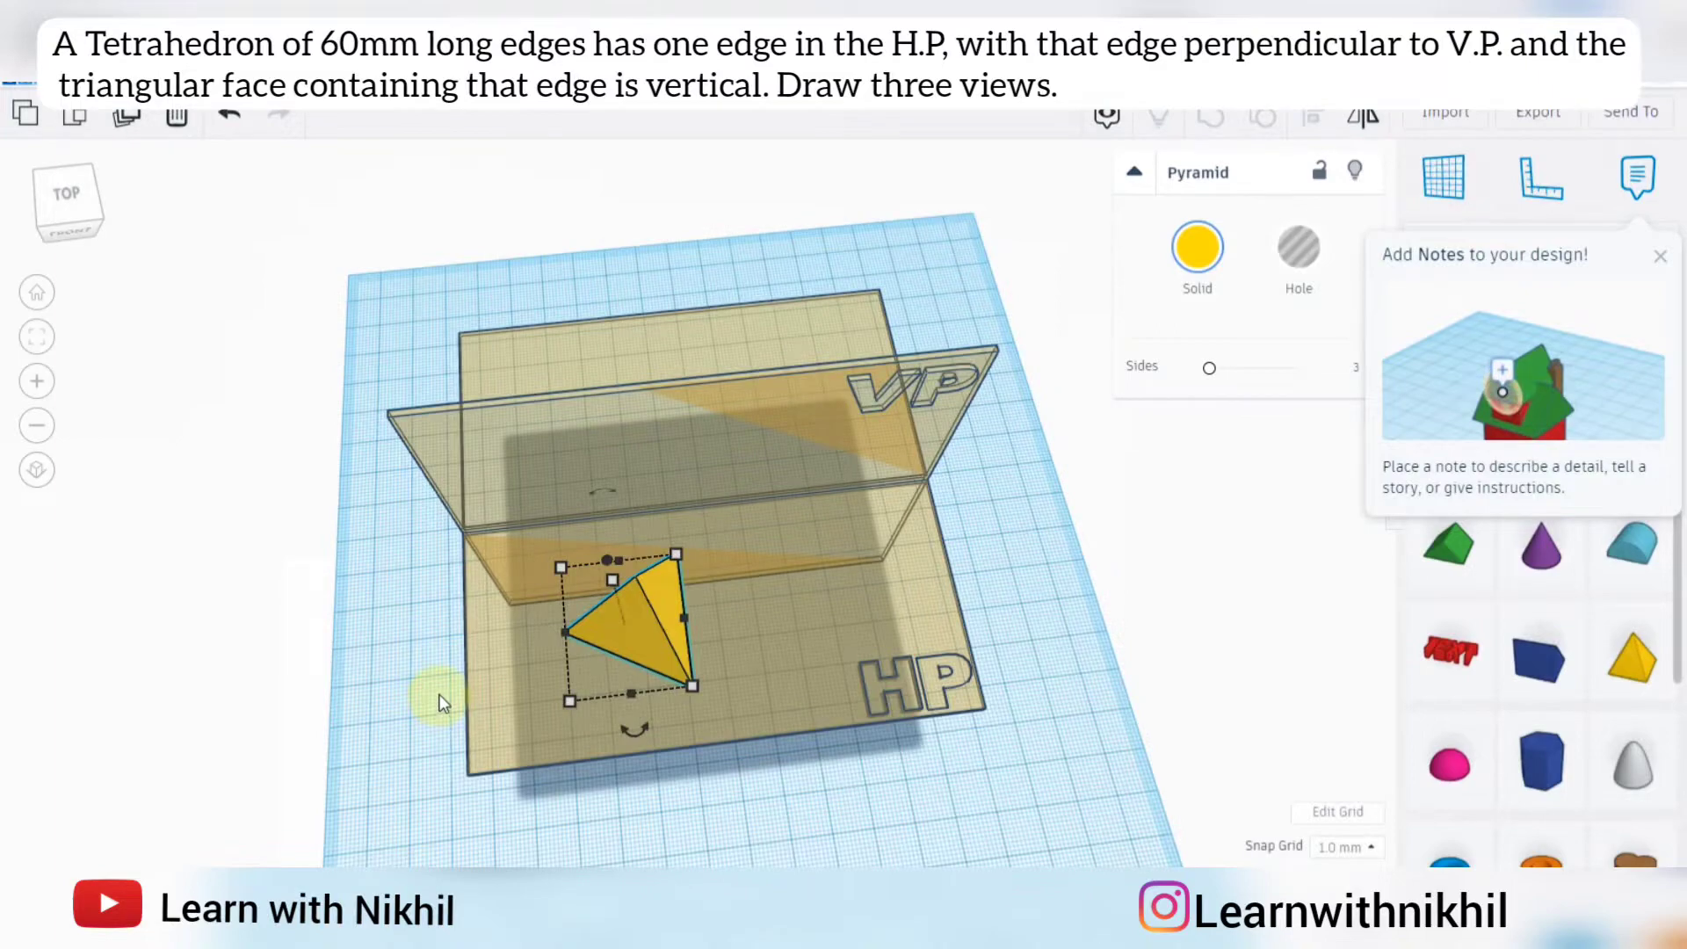
- Tilt the tetrahedron 24° from the front view and lift it until its edge rests on the HP
{"action": "left_click", "coordinate": [382, 671]}
{"action": "right_click_drag", "start_coordinate": [379, 623], "coordinate": [331, 595]}
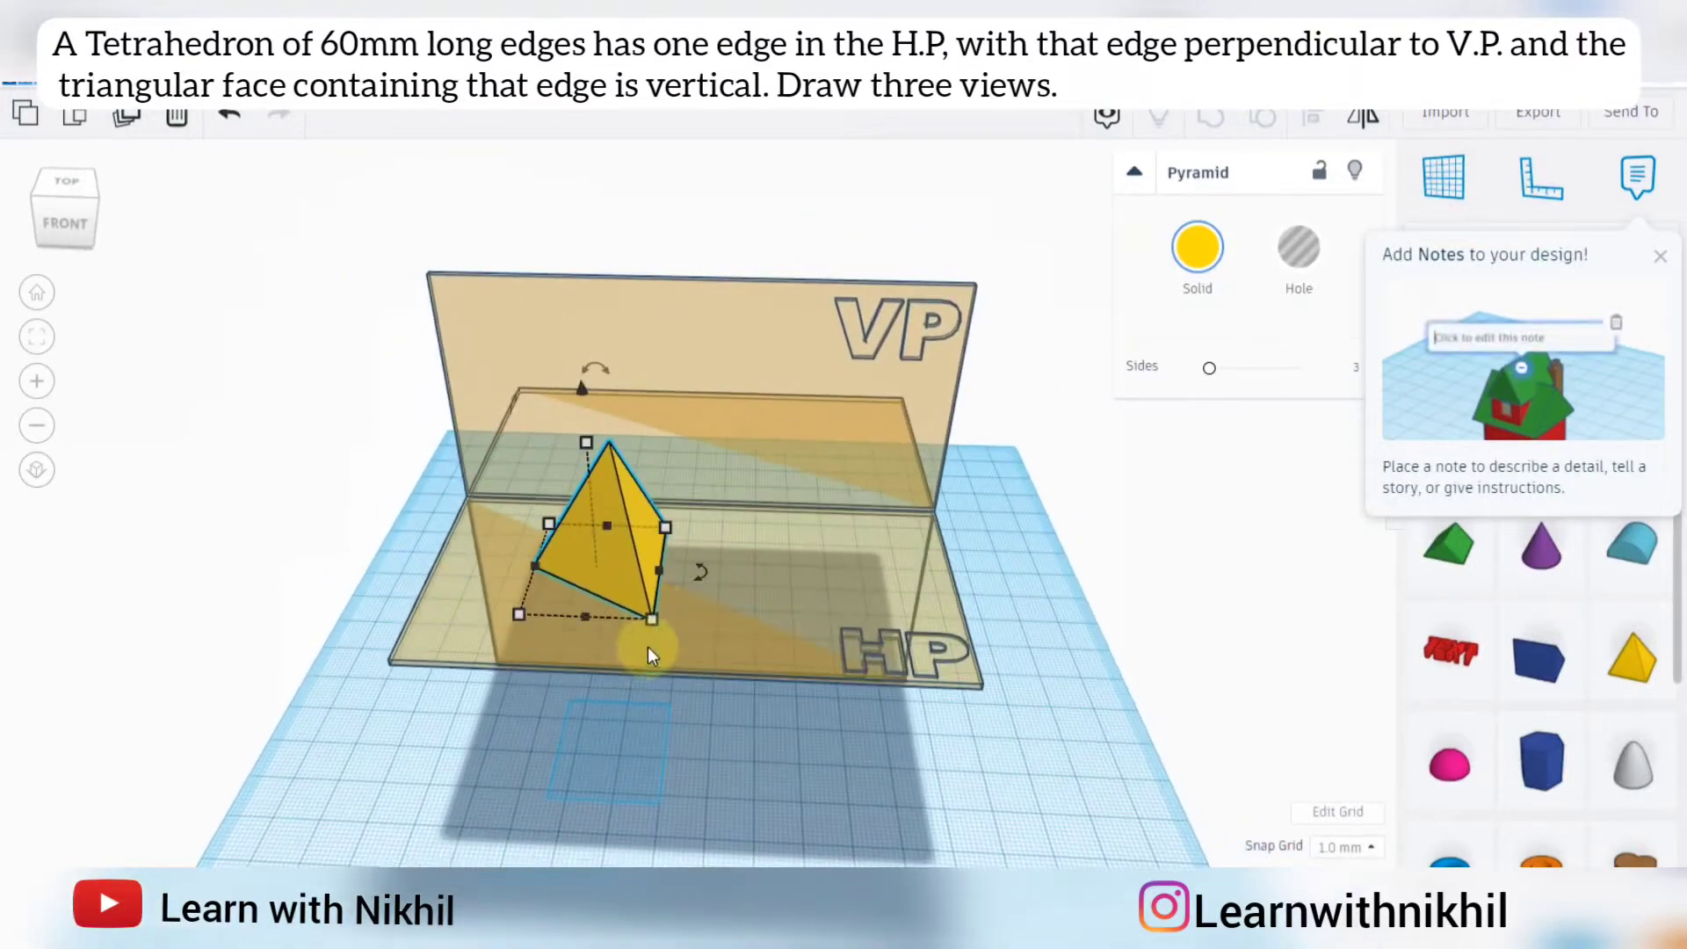
{"action": "left_click_drag", "start_coordinate": [600, 367], "coordinate": [651, 373]}
{"action": "right_click_drag", "start_coordinate": [253, 489], "coordinate": [597, 527]}
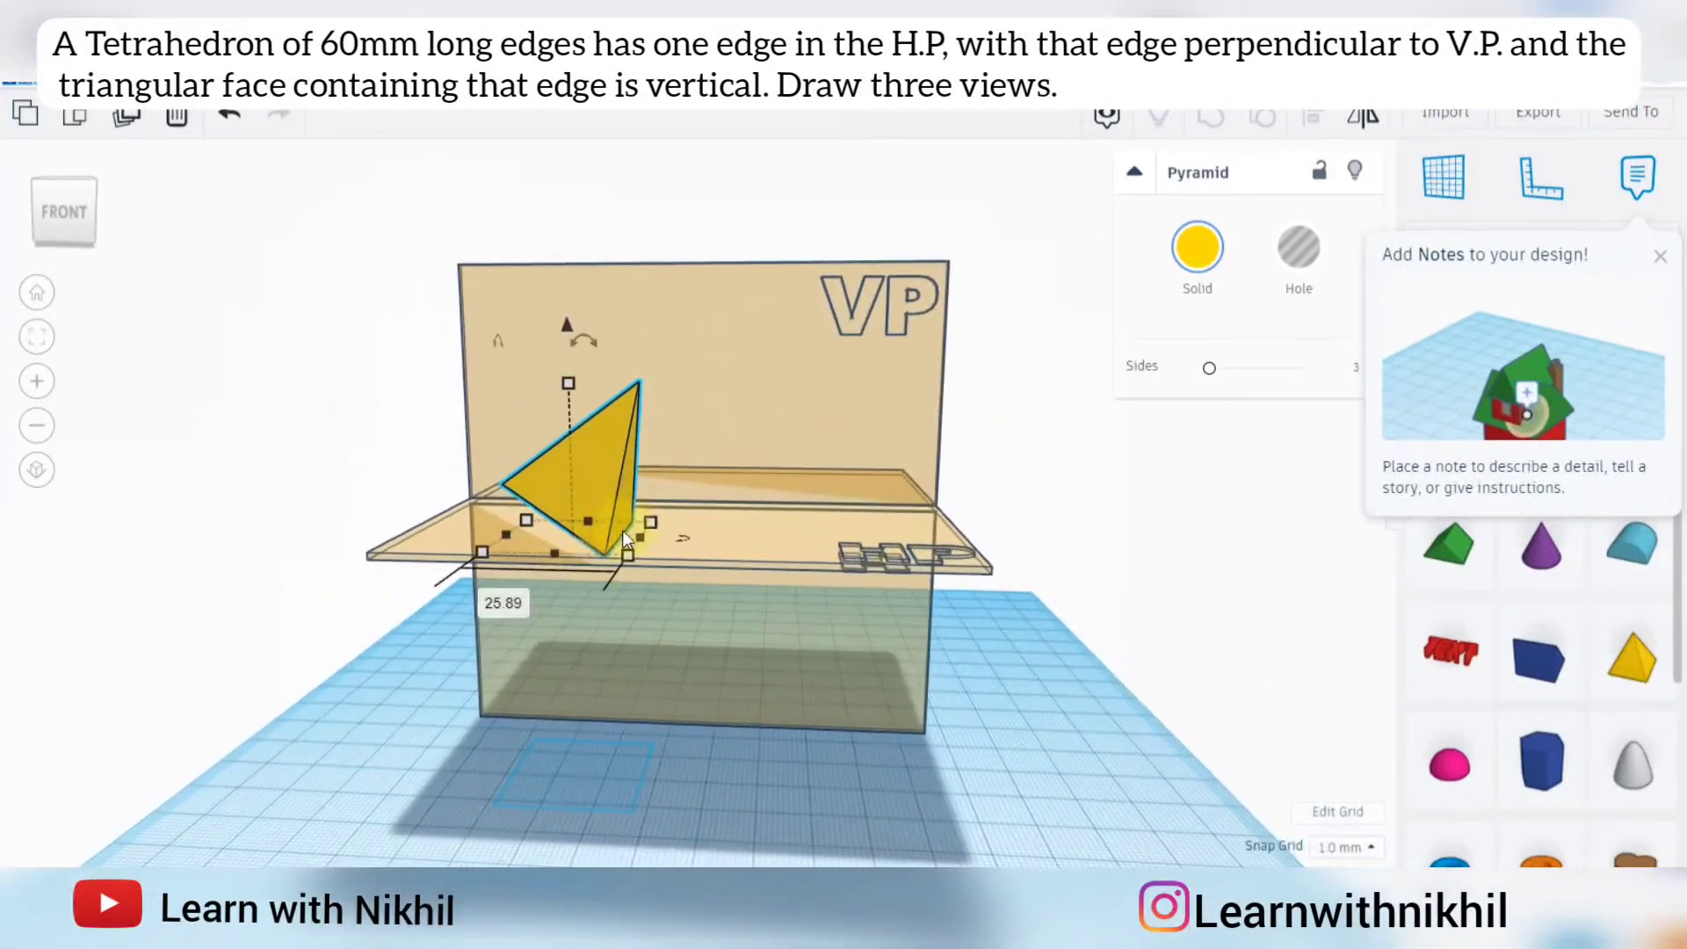
{"action": "left_click_drag", "start_coordinate": [567, 328], "coordinate": [565, 314]}
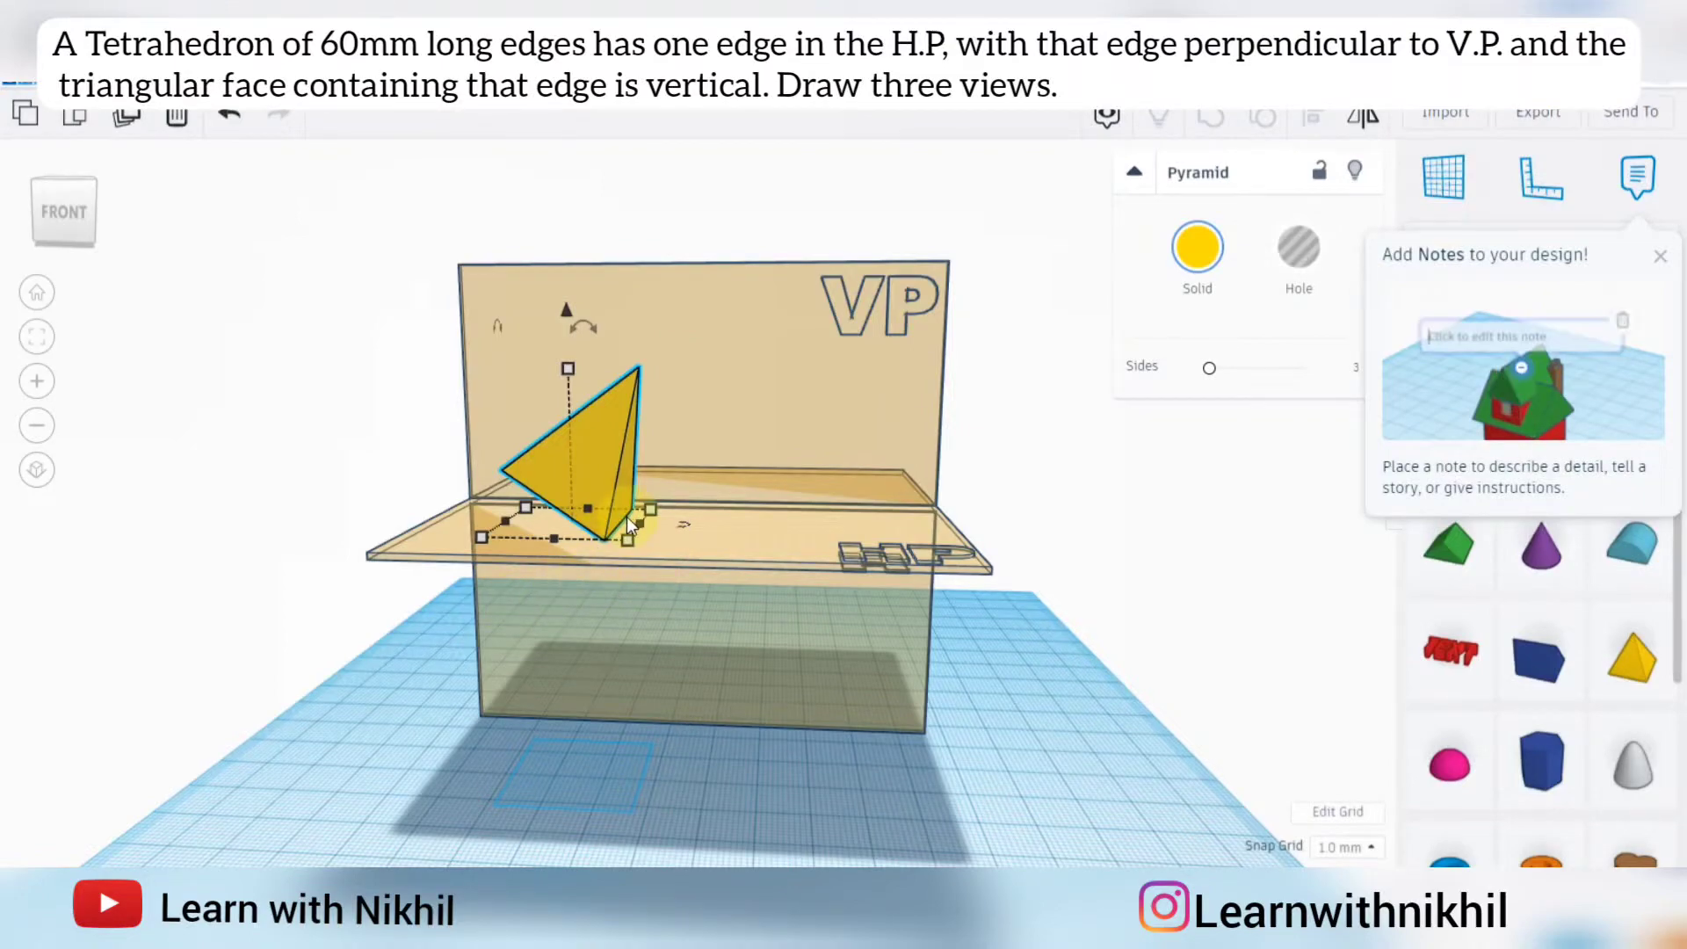
{"action": "right_click_drag", "start_coordinate": [545, 588], "coordinate": [608, 527]}
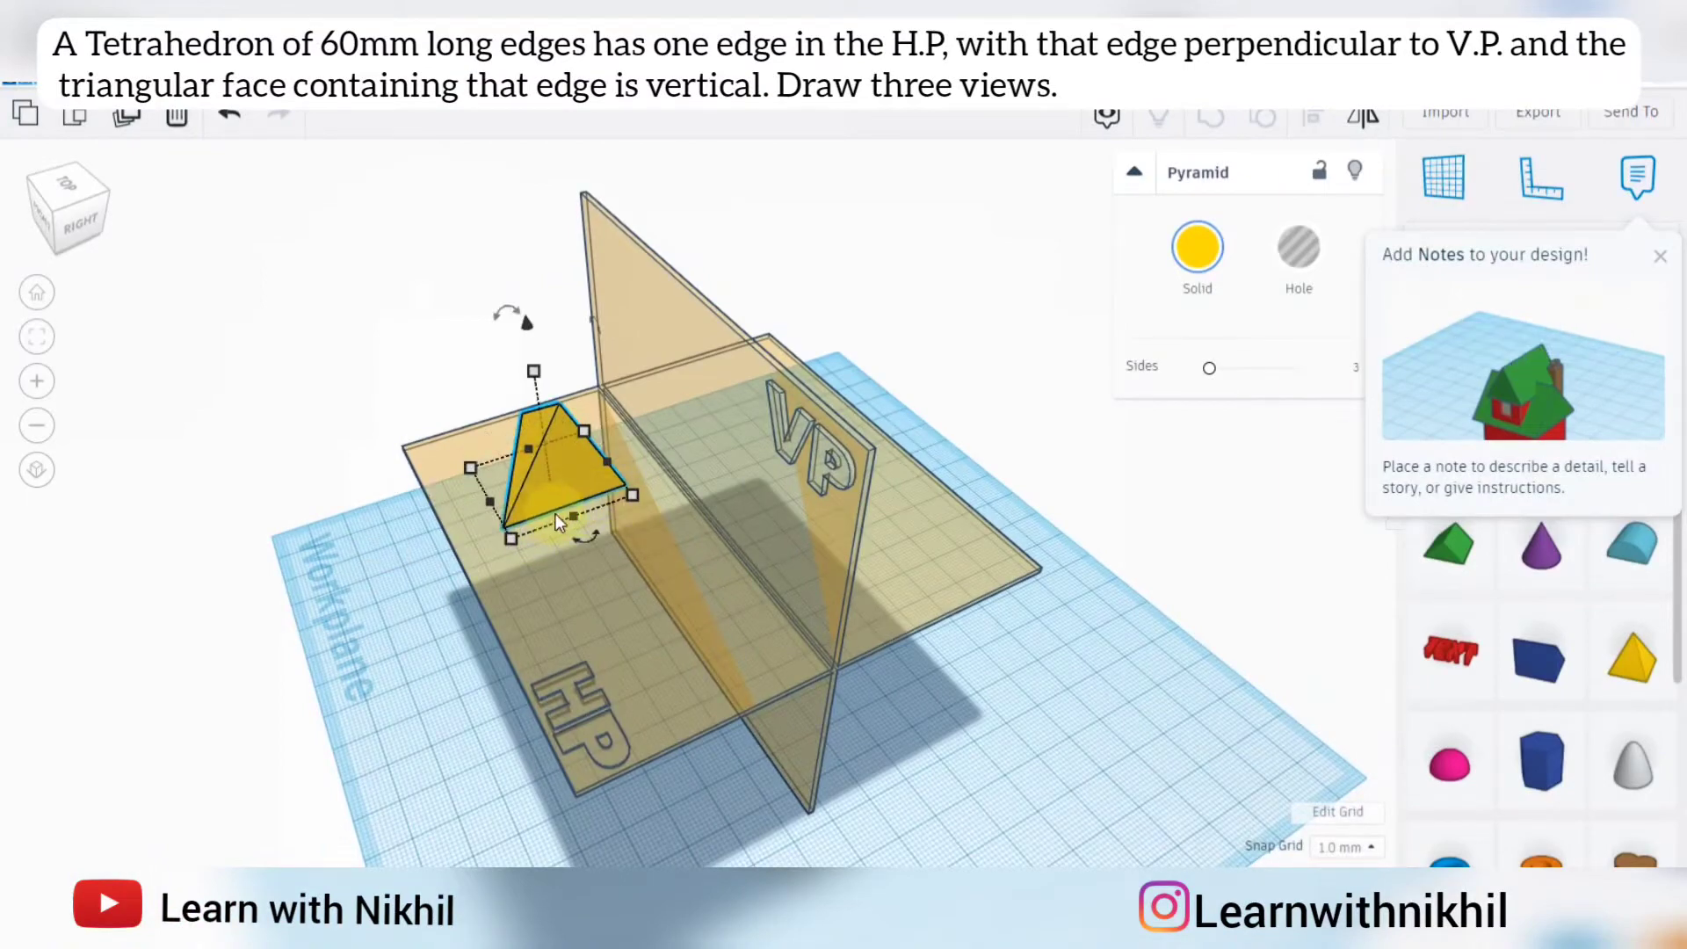
- Zoom and orbit around the tilted tetrahedron, check its rotation angle, and end on a front view
{"action": "scroll", "coordinate": [571, 510], "scroll_direction": "up", "scroll_amount": 6}
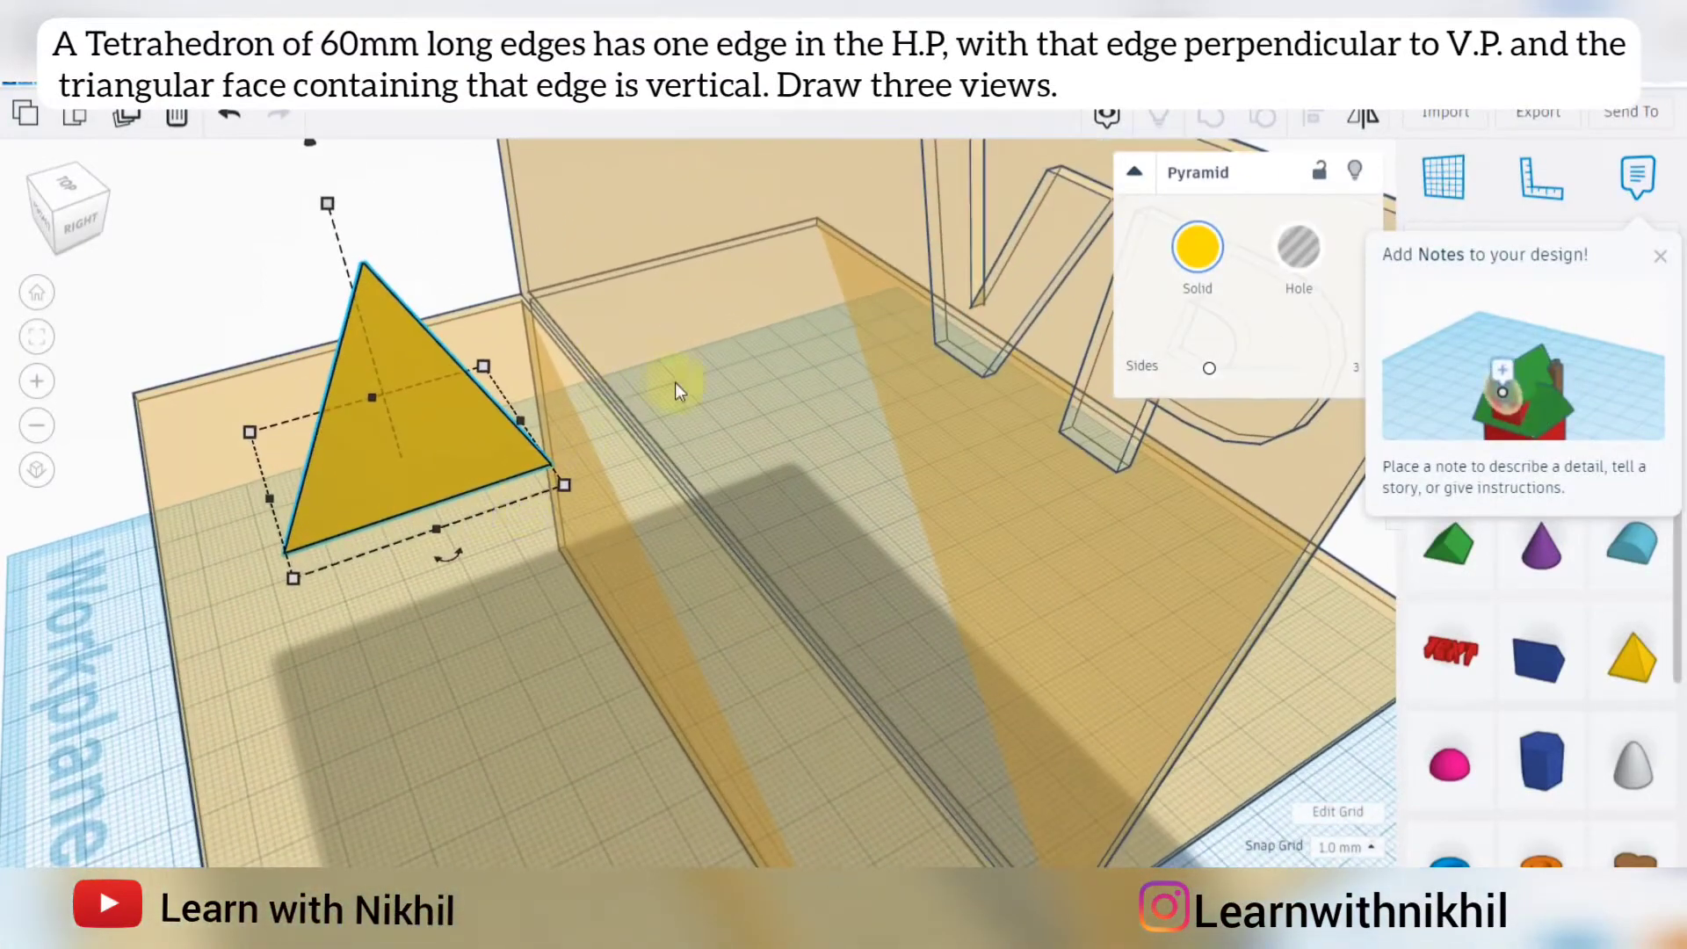
{"action": "scroll", "coordinate": [911, 448], "scroll_direction": "down", "scroll_amount": 5}
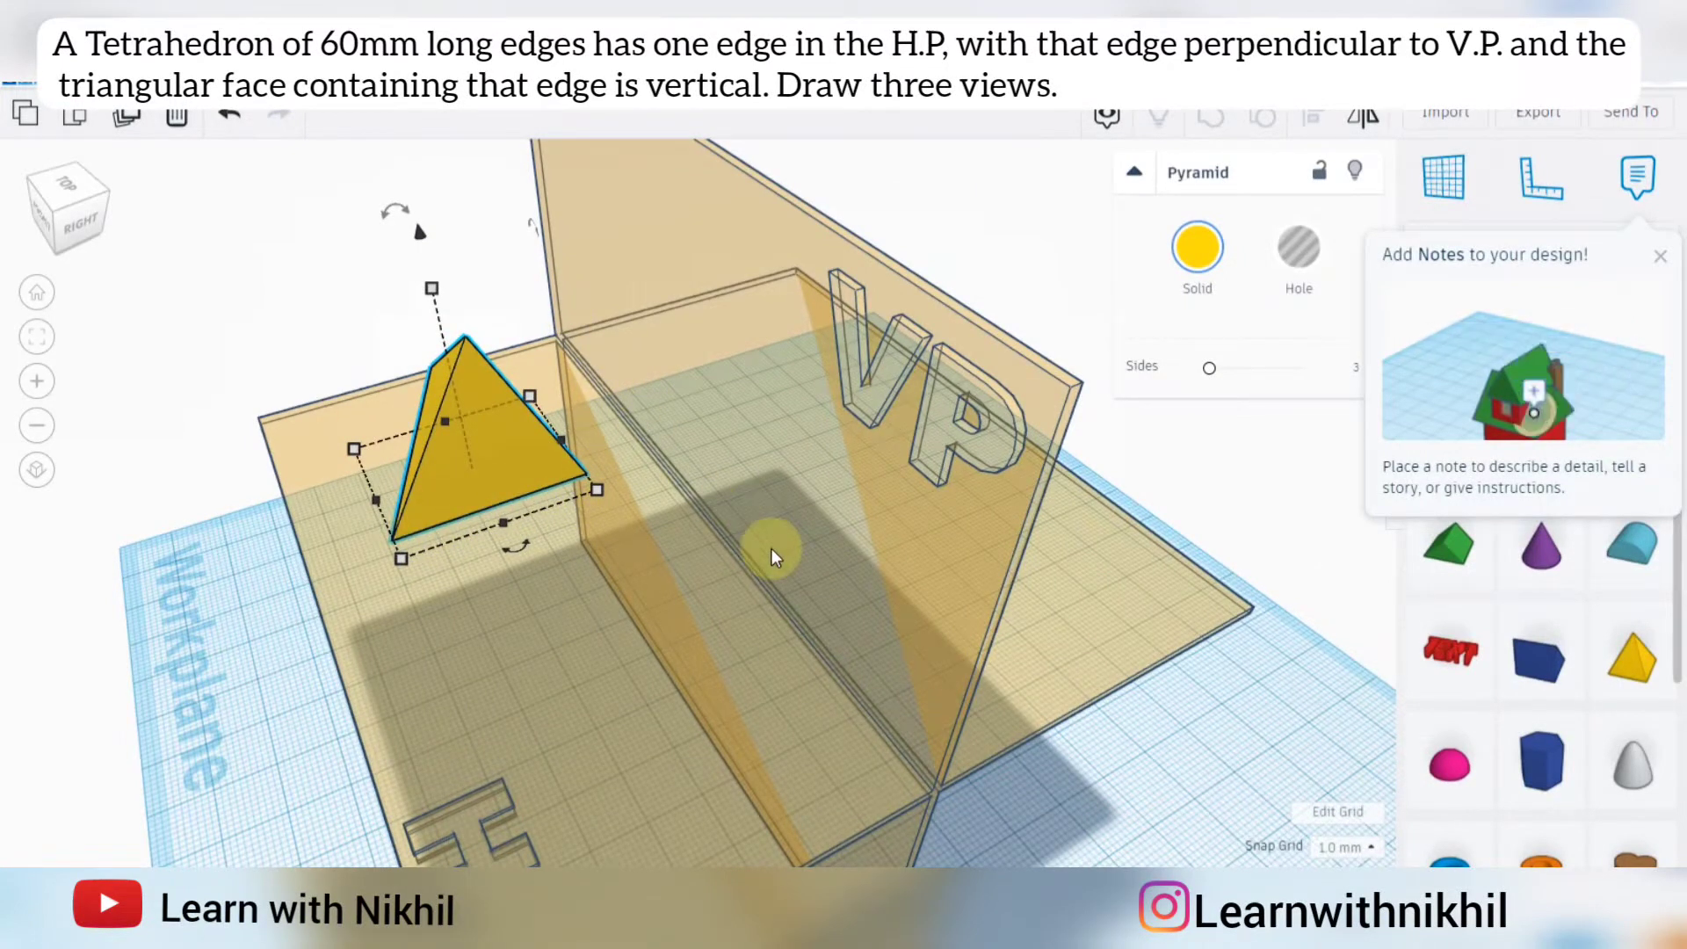
{"action": "right_click_drag", "start_coordinate": [461, 677], "coordinate": [537, 670]}
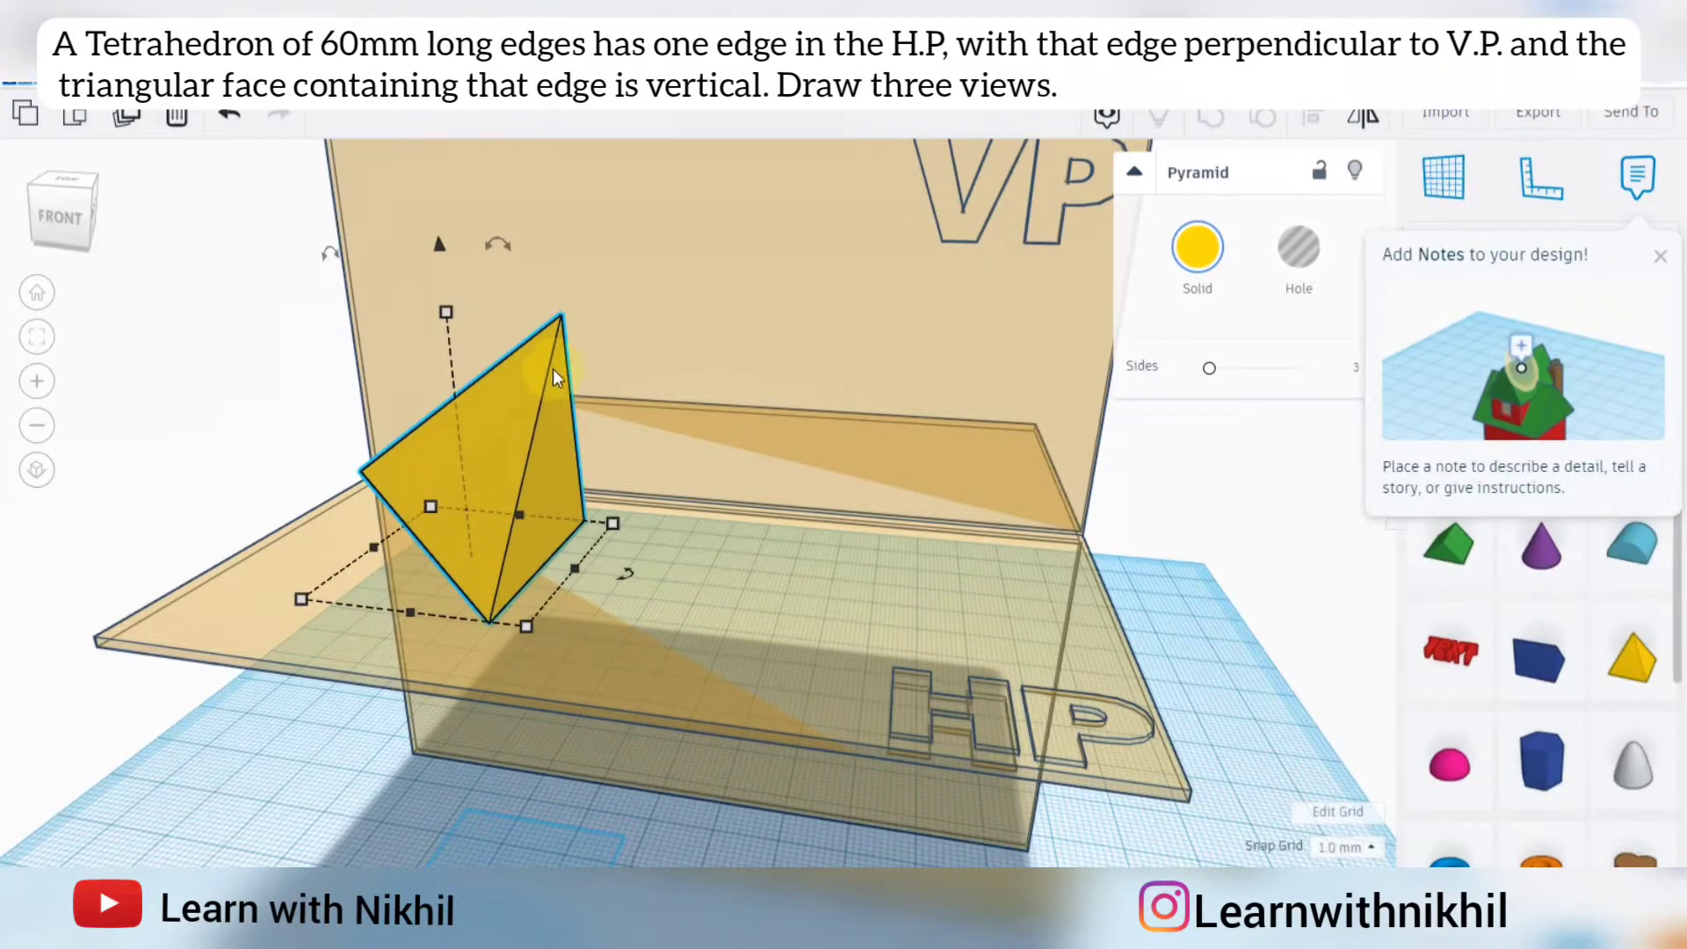
{"action": "right_click_drag", "start_coordinate": [426, 735], "coordinate": [505, 699]}
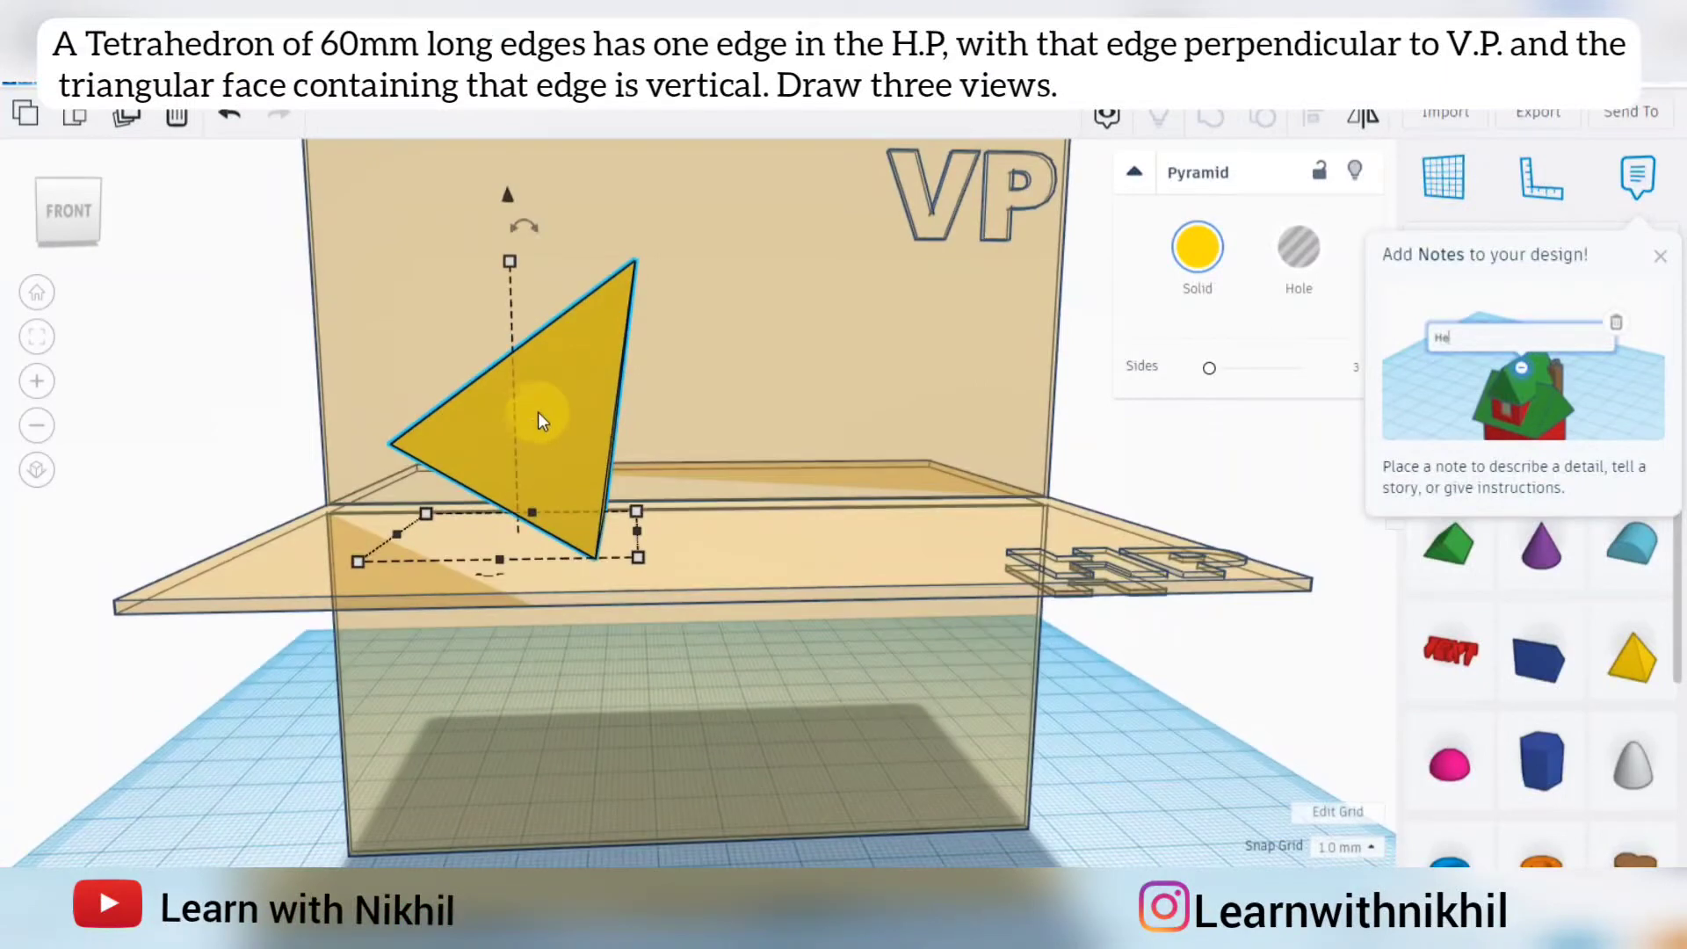
{"action": "left_click_drag", "start_coordinate": [524, 226], "coordinate": [519, 185]}
{"action": "right_click_drag", "start_coordinate": [583, 686], "coordinate": [511, 502]}
{"action": "right_click_drag", "start_coordinate": [328, 761], "coordinate": [539, 698]}
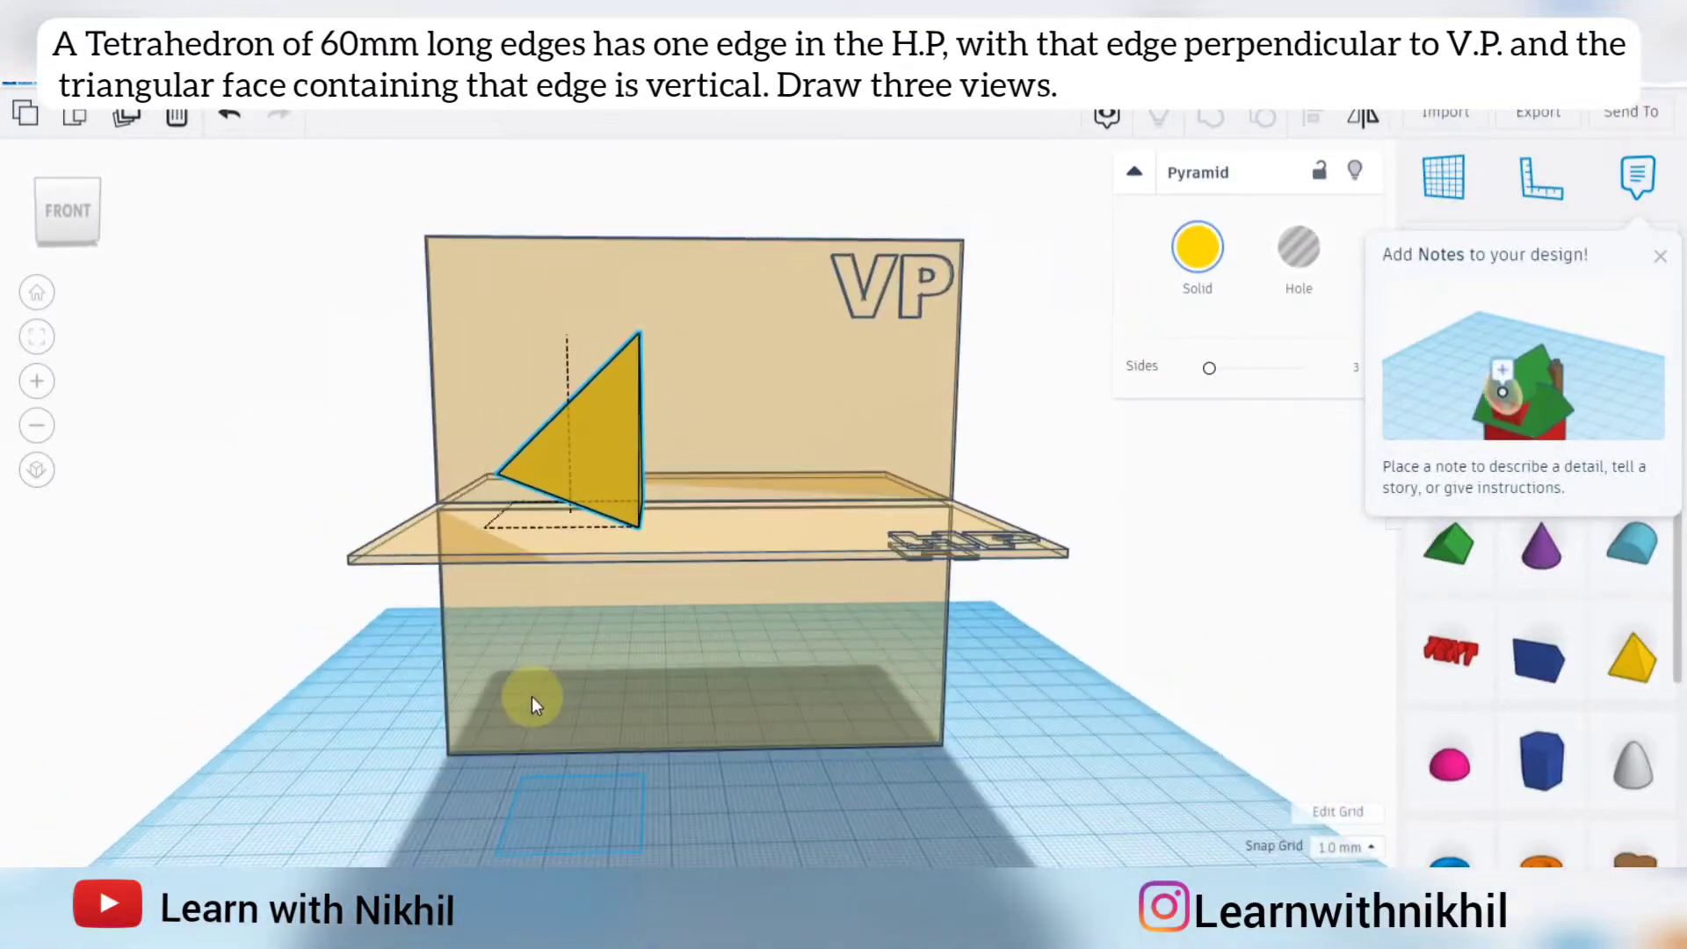
- Switch to an orthographic straight front view of the tetrahedron
{"action": "left_click", "coordinate": [596, 428]}
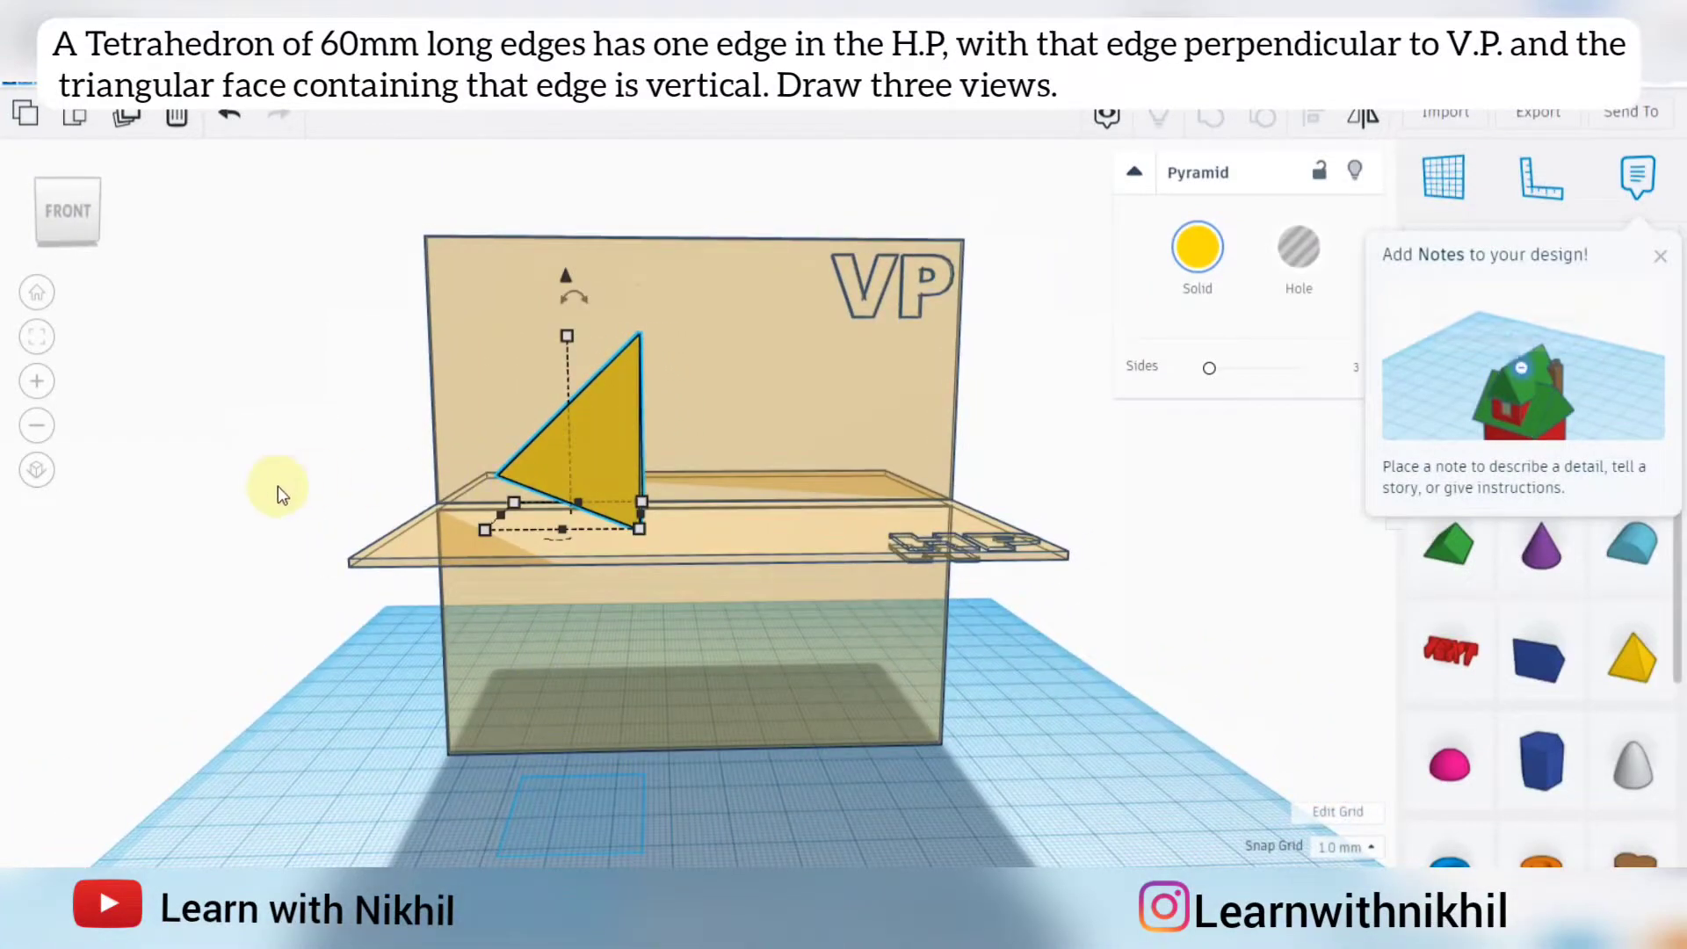
{"action": "left_click", "coordinate": [36, 470]}
{"action": "left_click", "coordinate": [73, 215]}
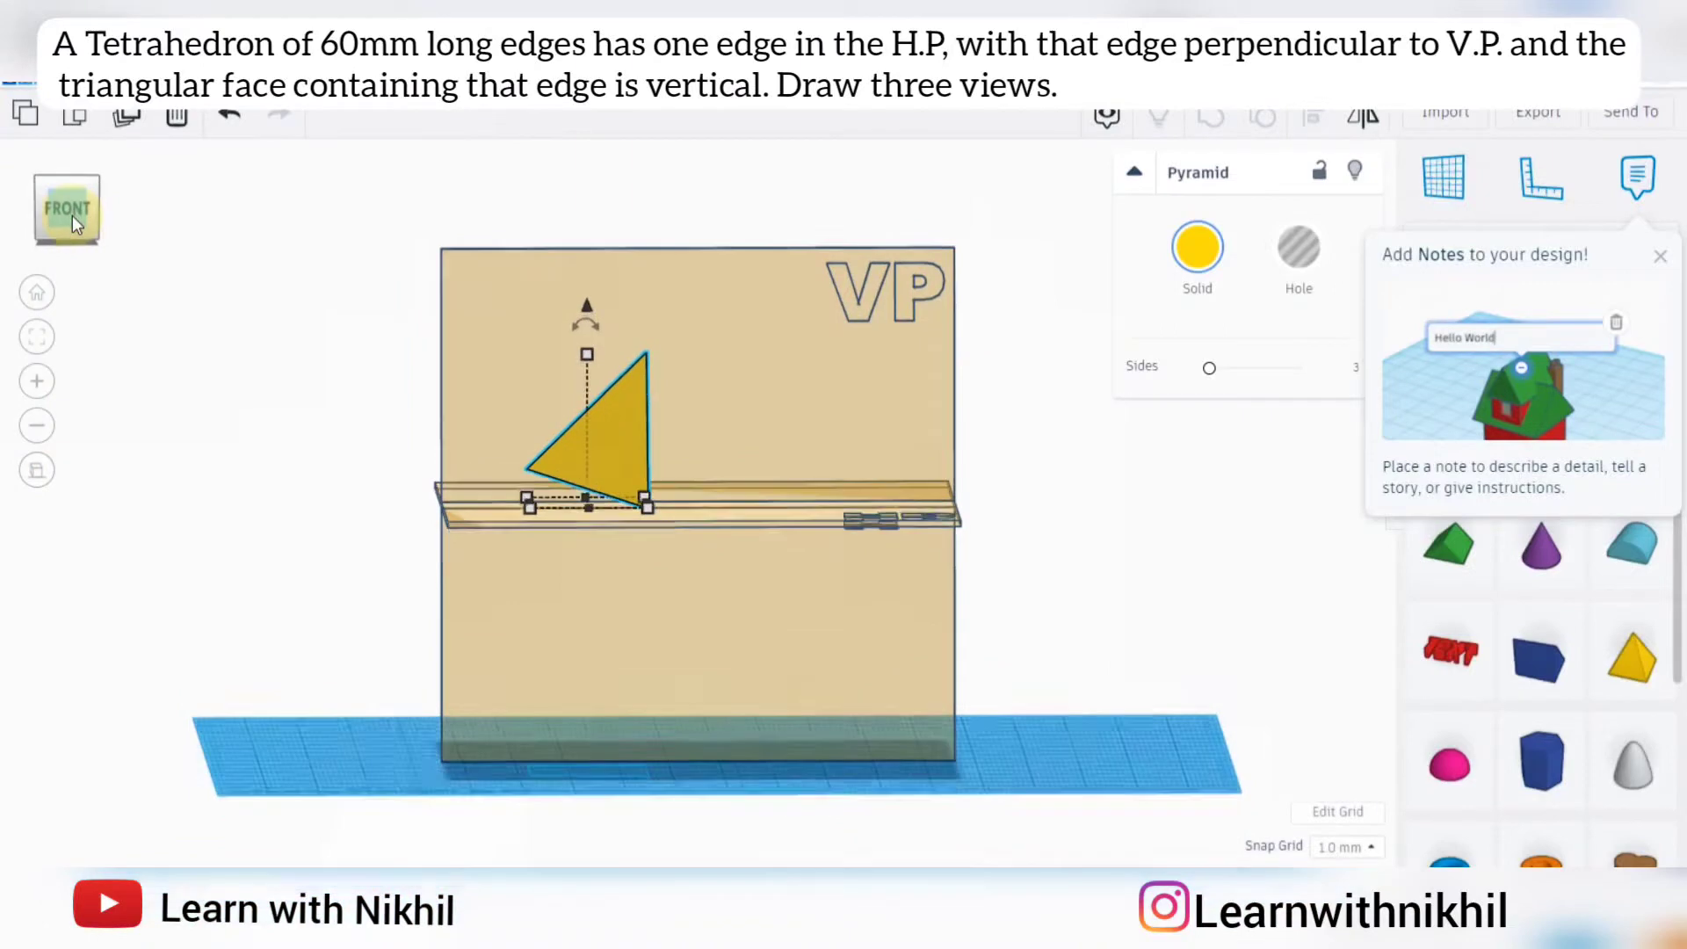
{"action": "left_click", "coordinate": [226, 439]}
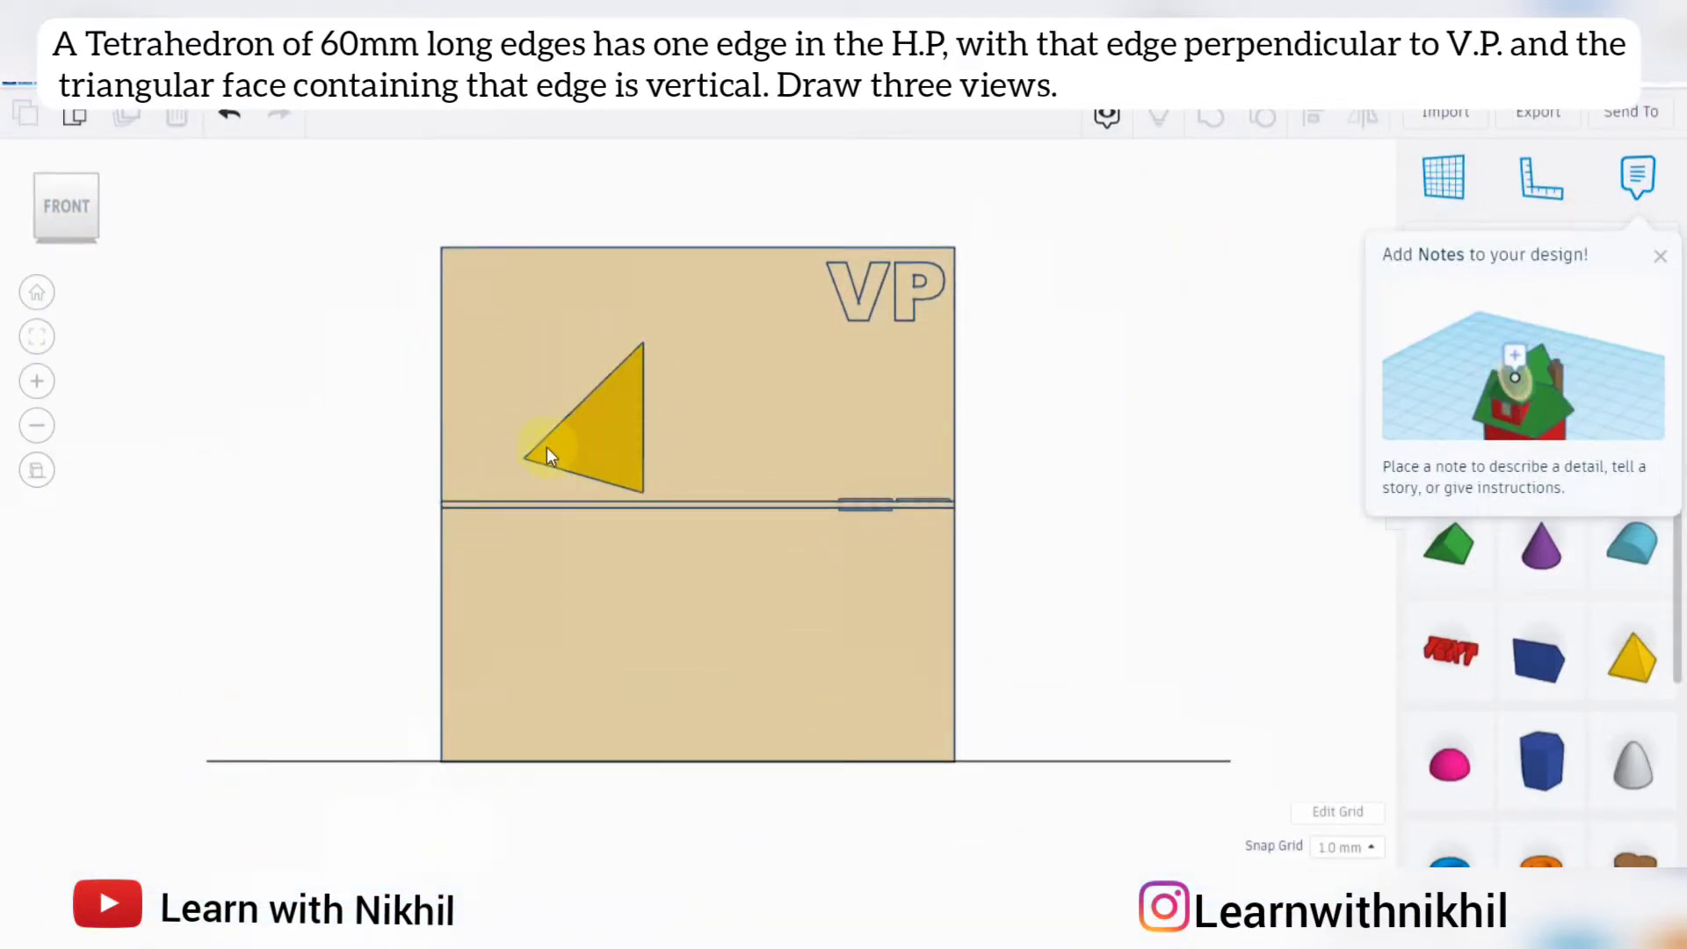
- Lower the tetrahedron slightly so it rests on the HP
{"action": "left_click", "coordinate": [624, 427]}
{"action": "left_click_drag", "start_coordinate": [579, 539], "coordinate": [582, 548]}
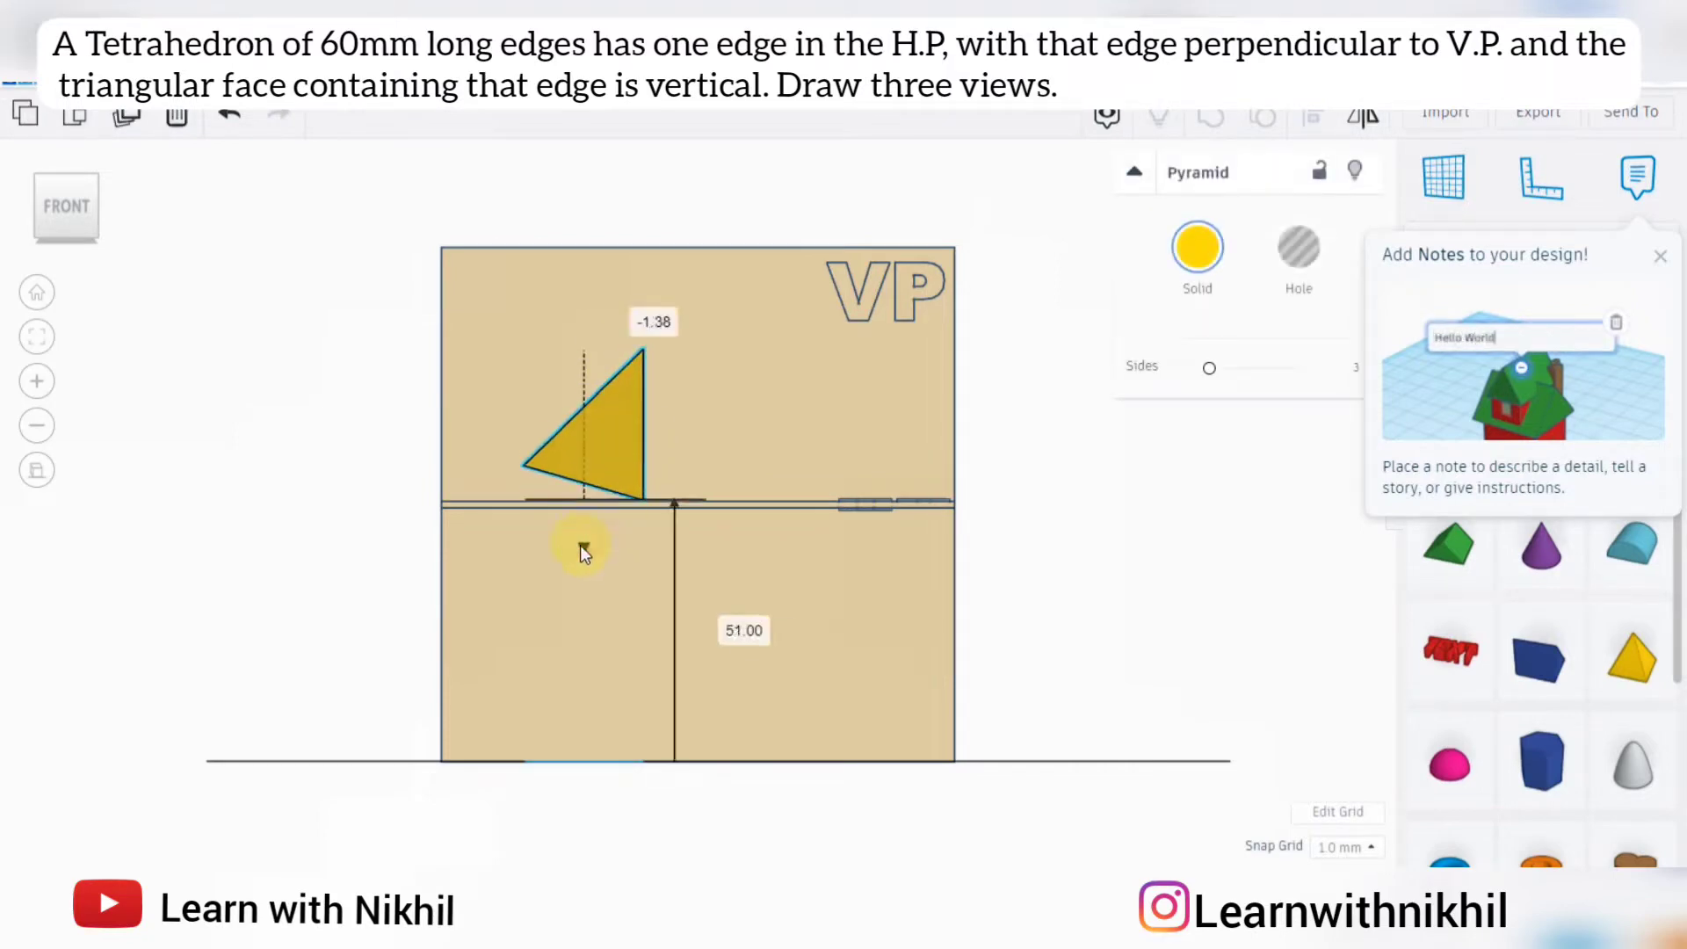
{"action": "left_click", "coordinate": [521, 556]}
{"action": "left_click", "coordinate": [331, 315]}
- Inspect the tetrahedron in the top, left side, front and again top views
{"action": "right_click_drag", "start_coordinate": [331, 315], "coordinate": [234, 388]}
{"action": "left_click", "coordinate": [75, 207]}
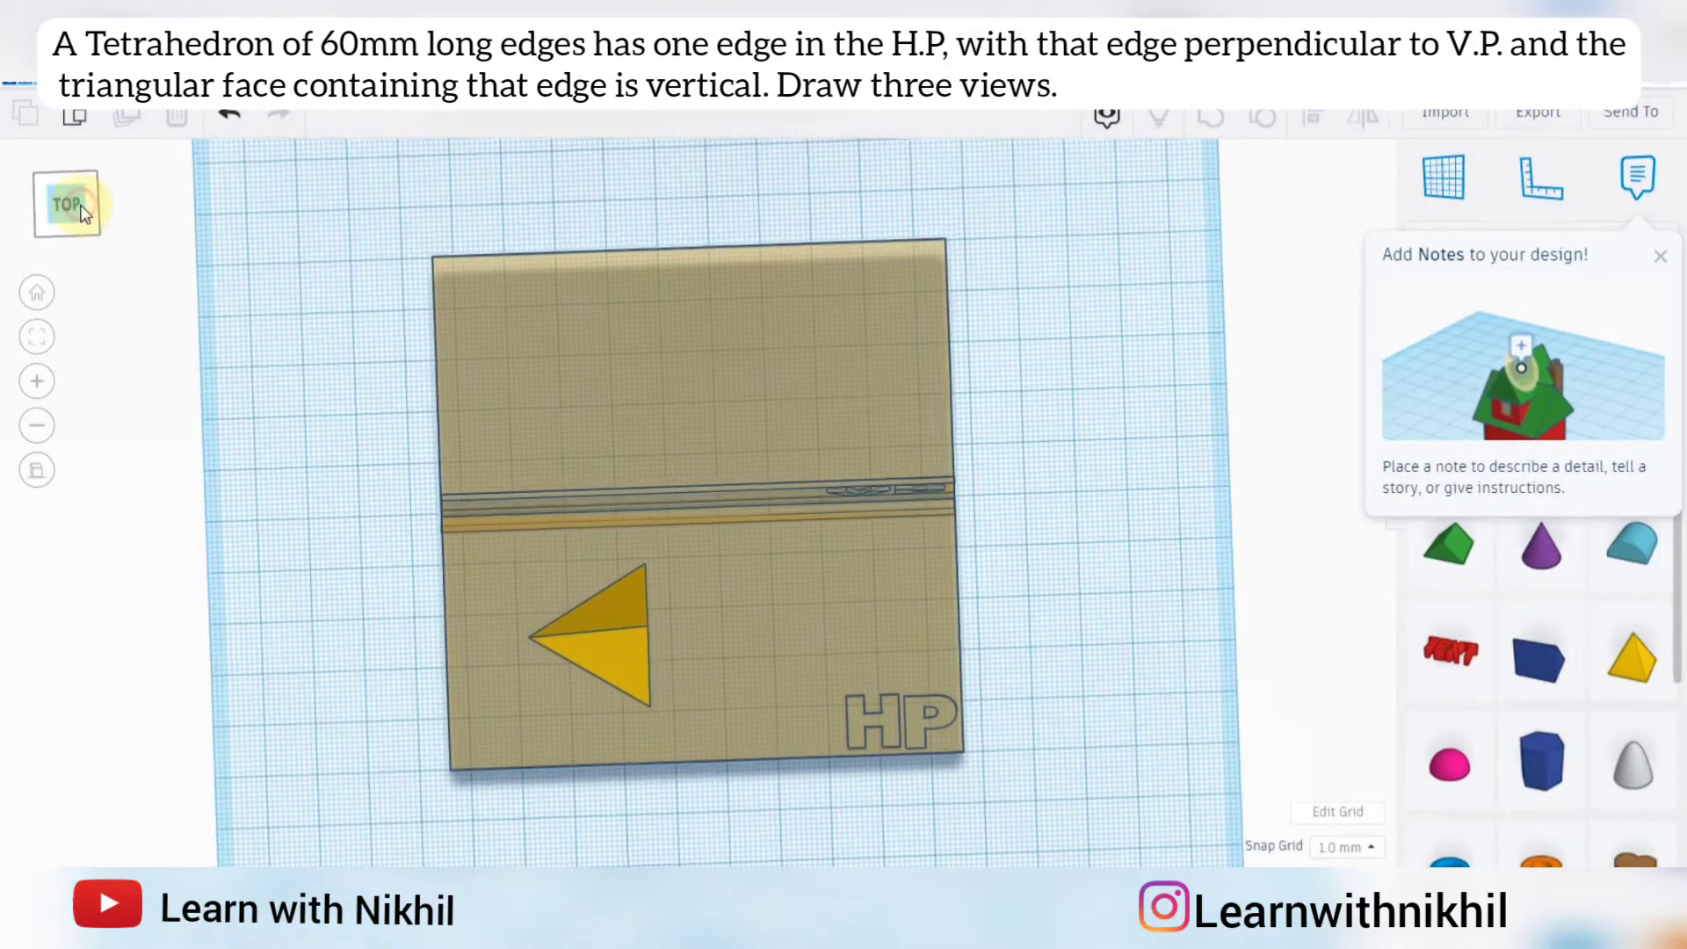
{"action": "right_click_drag", "start_coordinate": [316, 676], "coordinate": [677, 477]}
{"action": "left_click", "coordinate": [78, 223]}
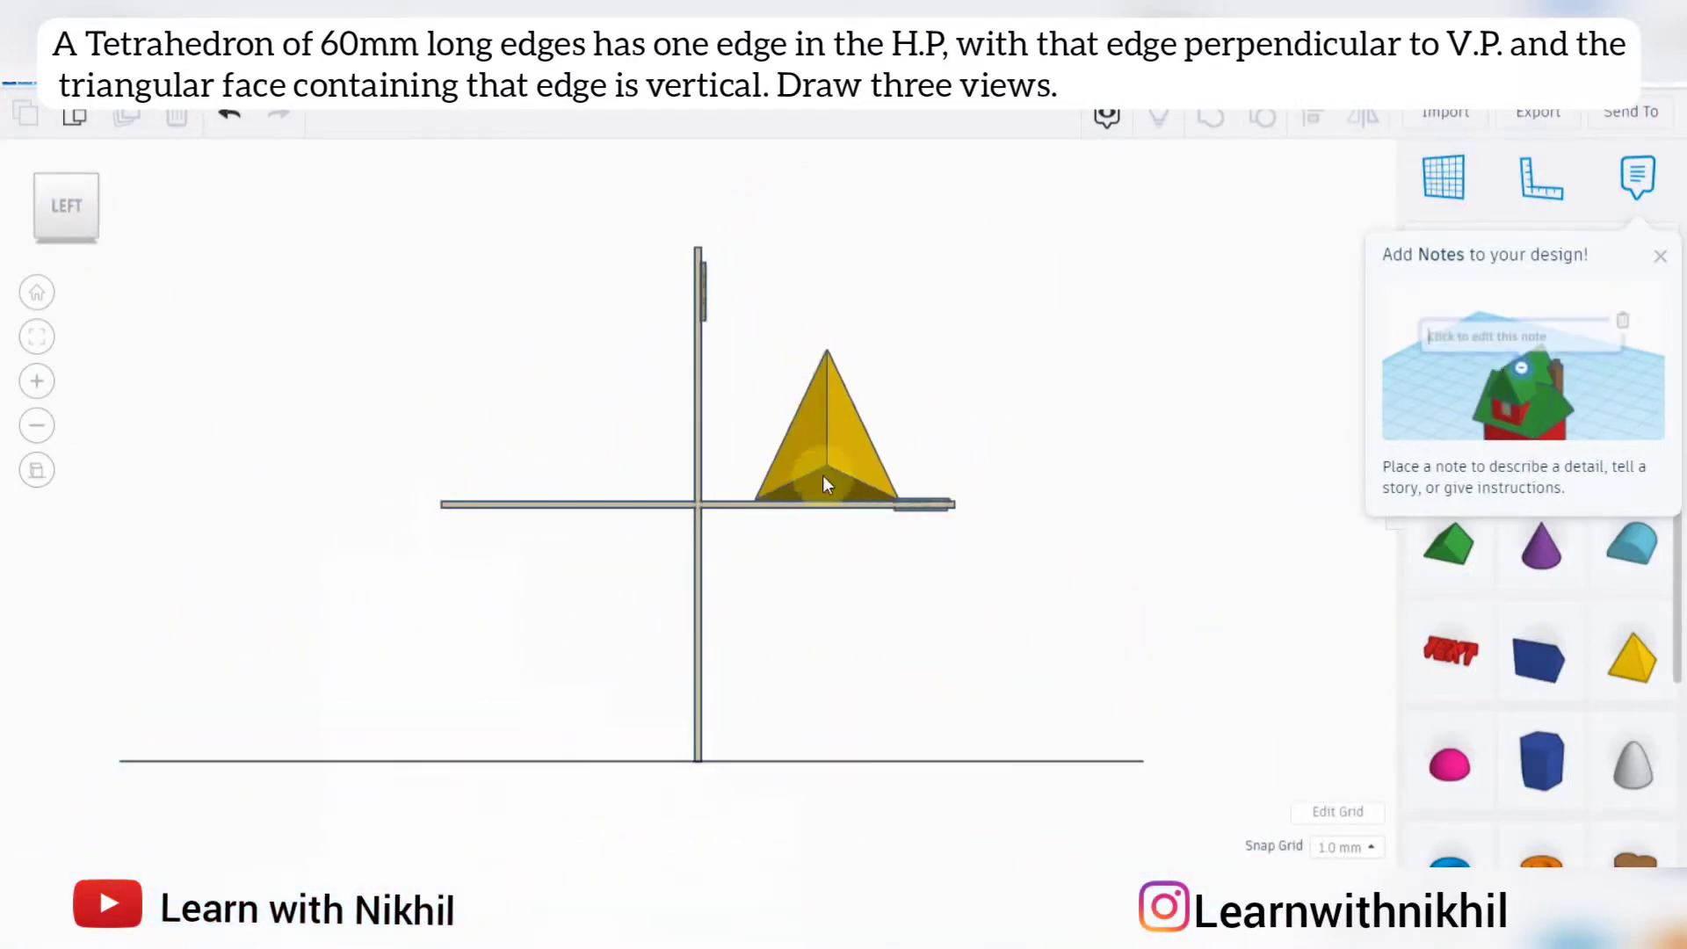
{"action": "right_click_drag", "start_coordinate": [971, 431], "coordinate": [558, 433]}
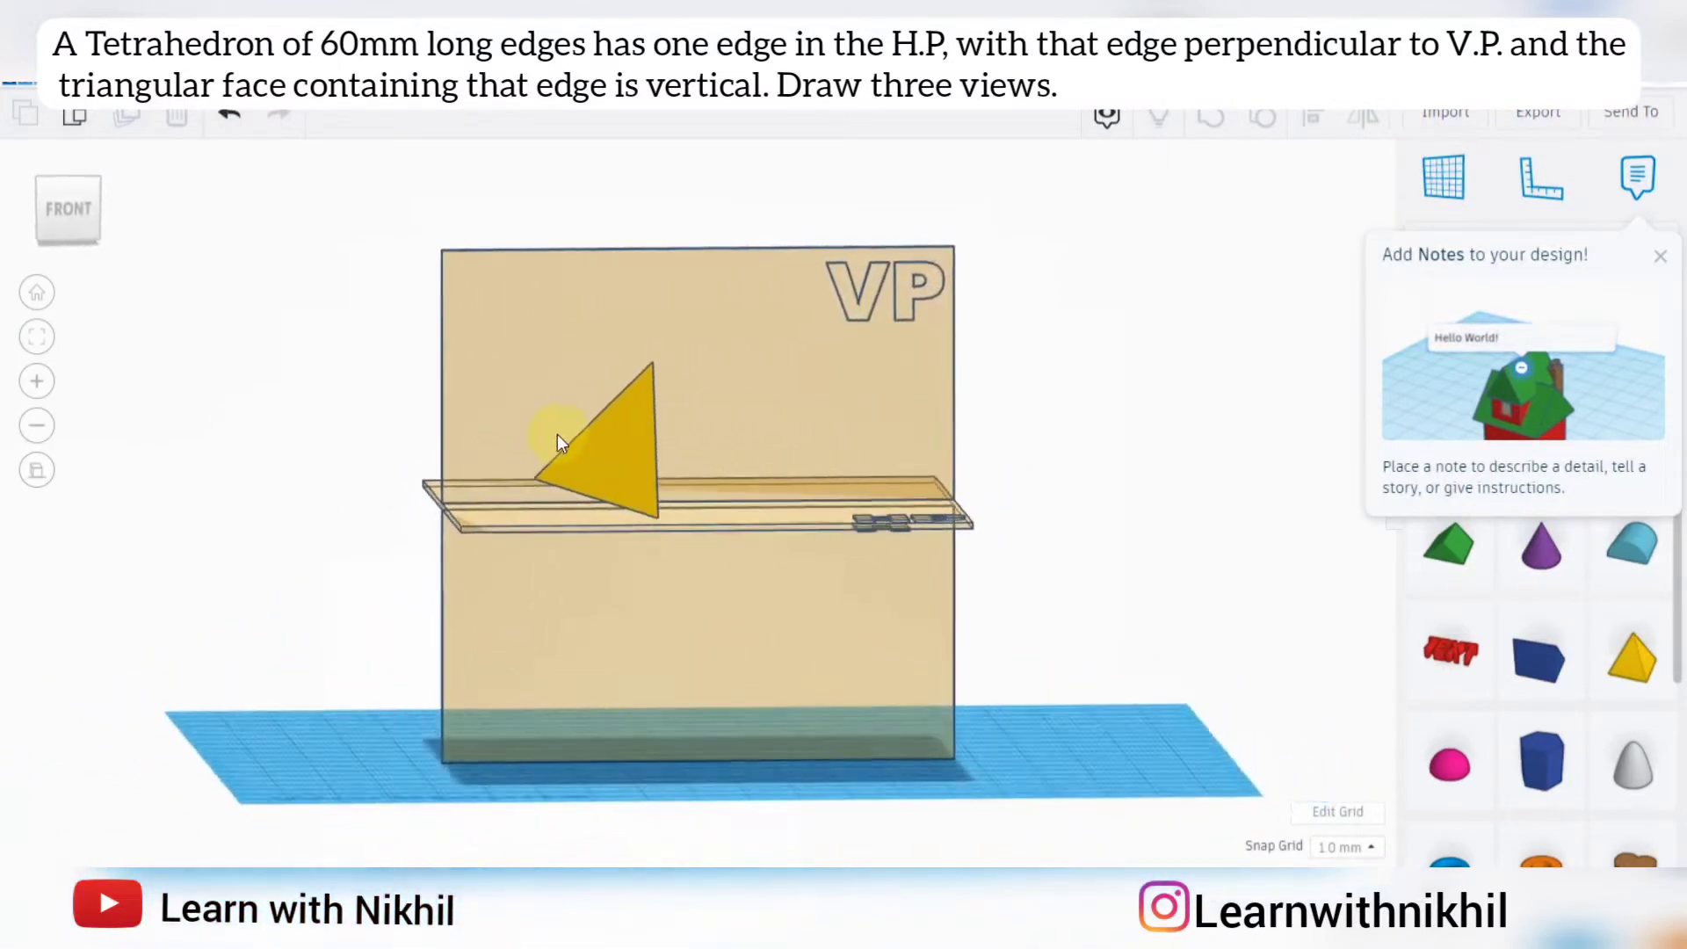
{"action": "left_click", "coordinate": [68, 210]}
{"action": "right_click_drag", "start_coordinate": [247, 298], "coordinate": [237, 602]}
{"action": "left_click", "coordinate": [70, 226]}
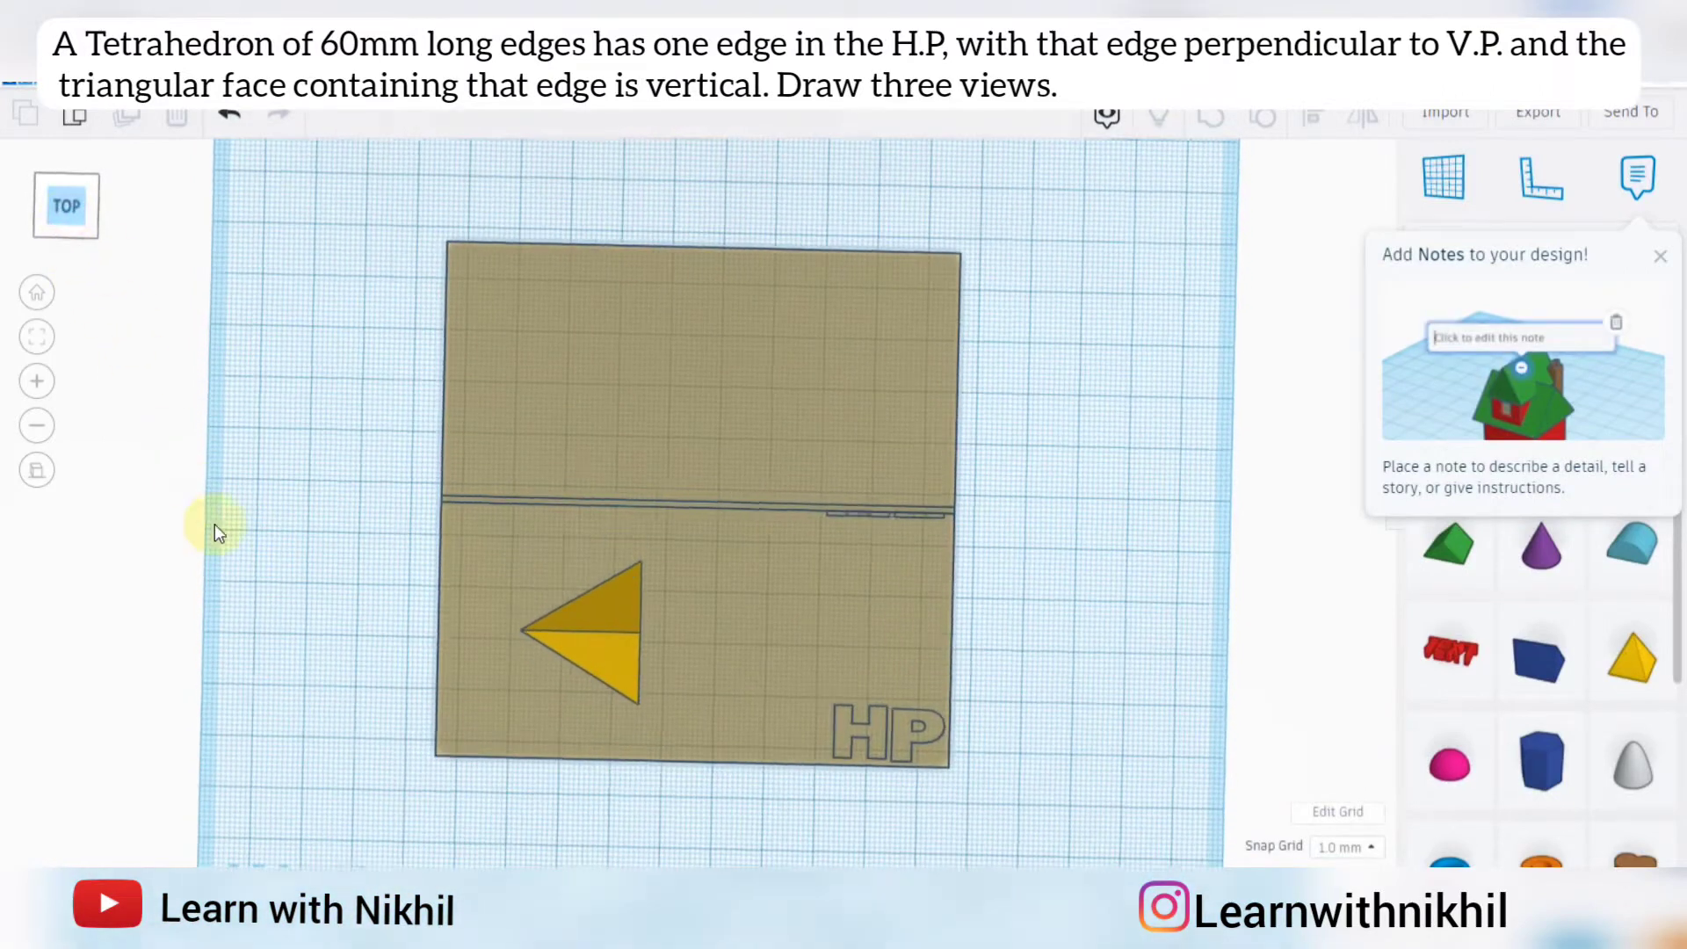